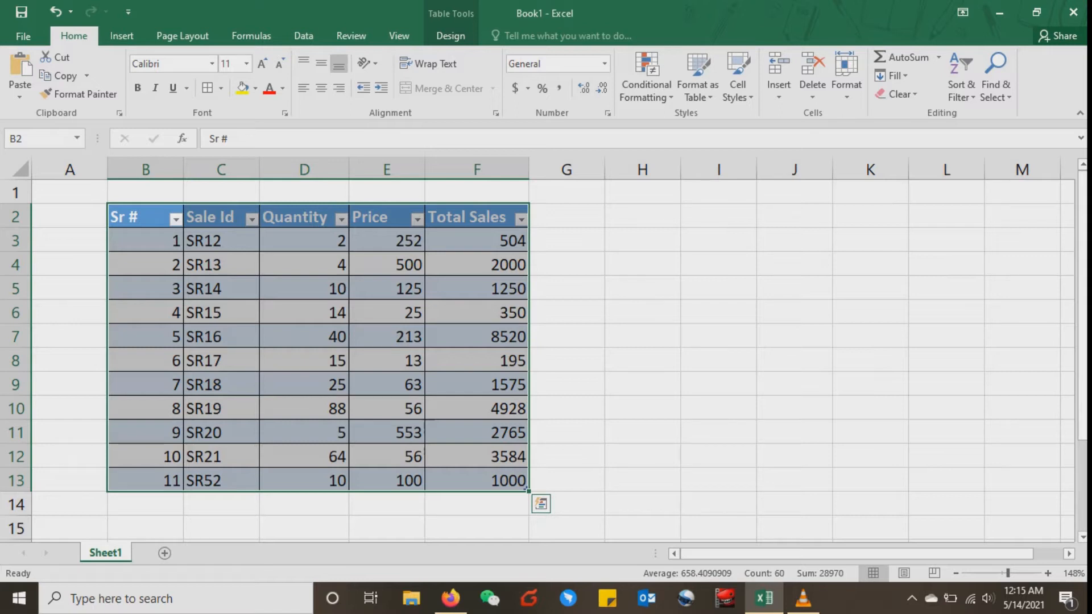
Review the sales table's column headers from Sr # through Total Sales.
click(304, 289)
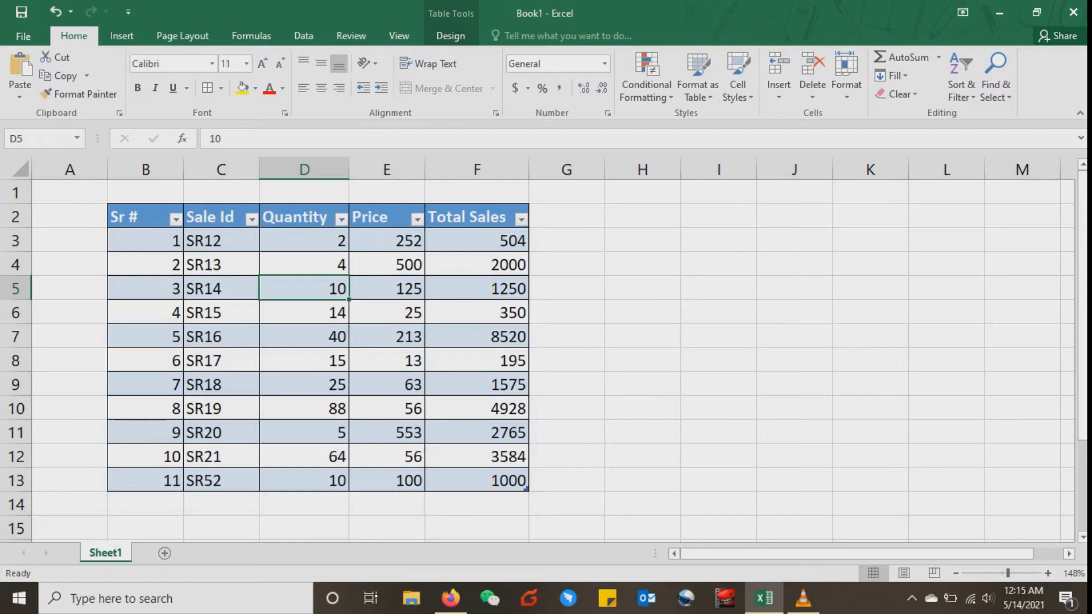
click(146, 240)
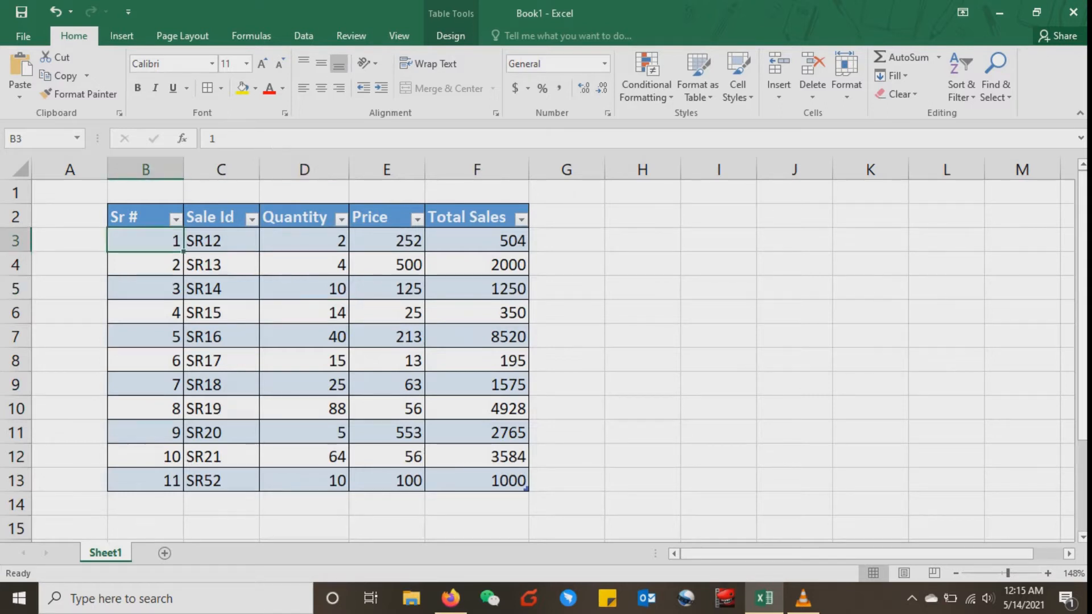
key(Up)
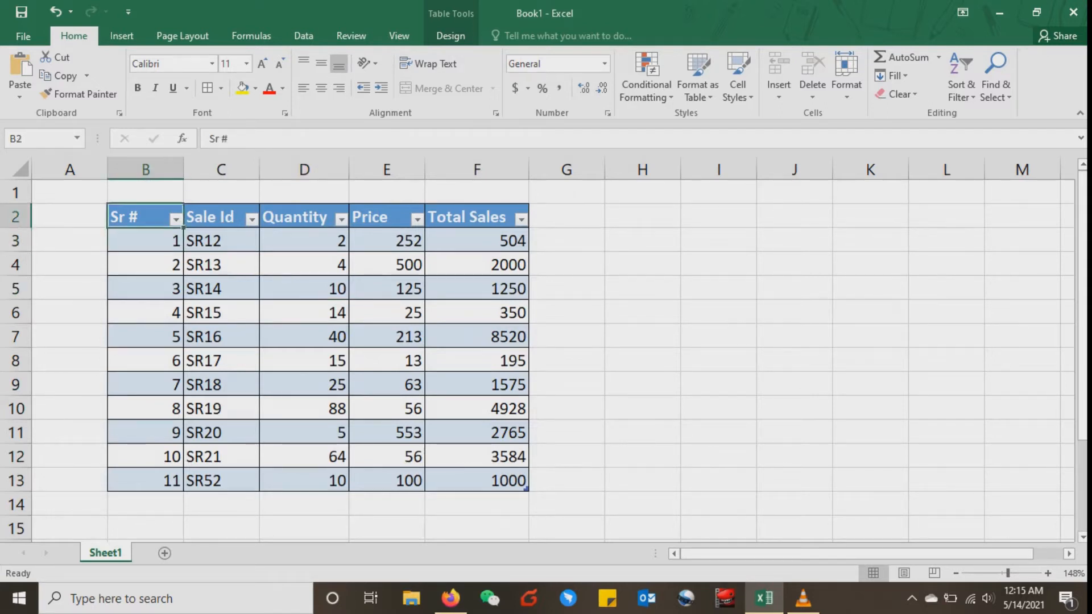
key(Right)
key(Right)
key(Right)
key(Right)
key(Left)
key(Left)
key(Left)
key(Left)
key(Right)
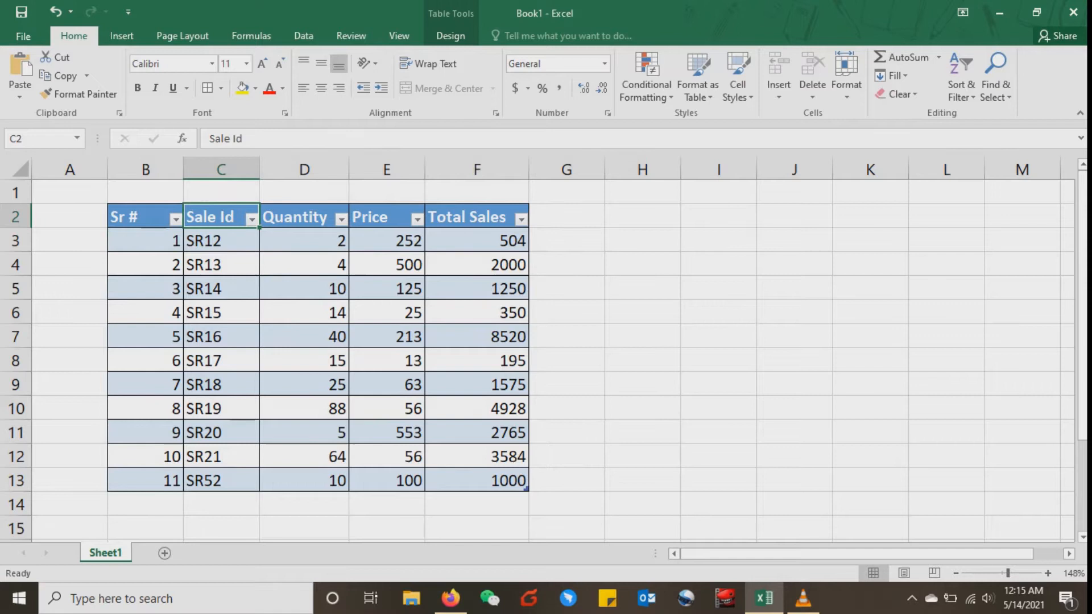
key(Left)
key(Down)
key(Up)
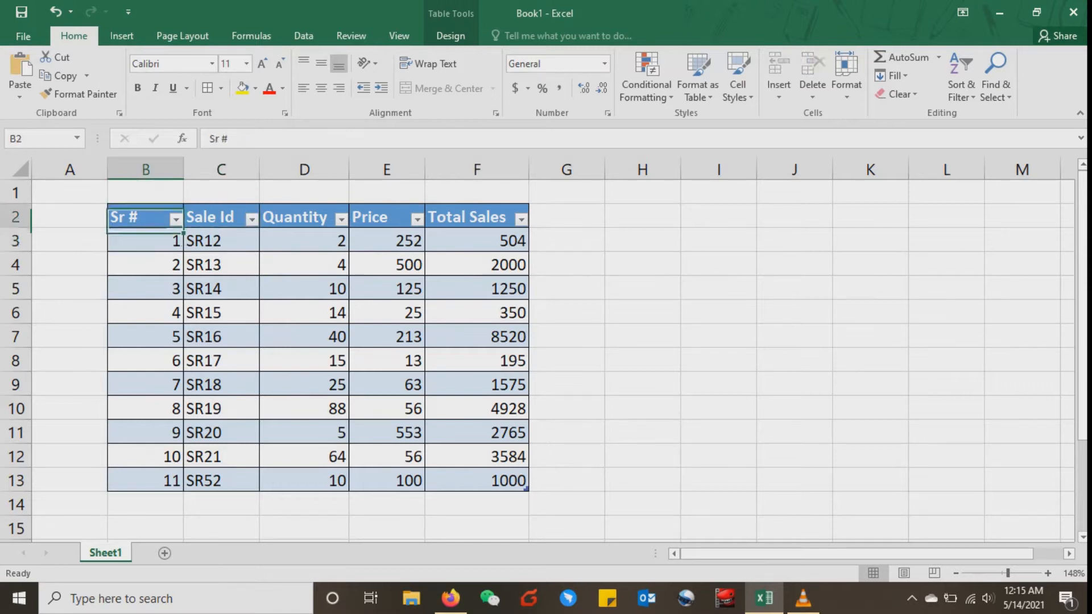
key(Right)
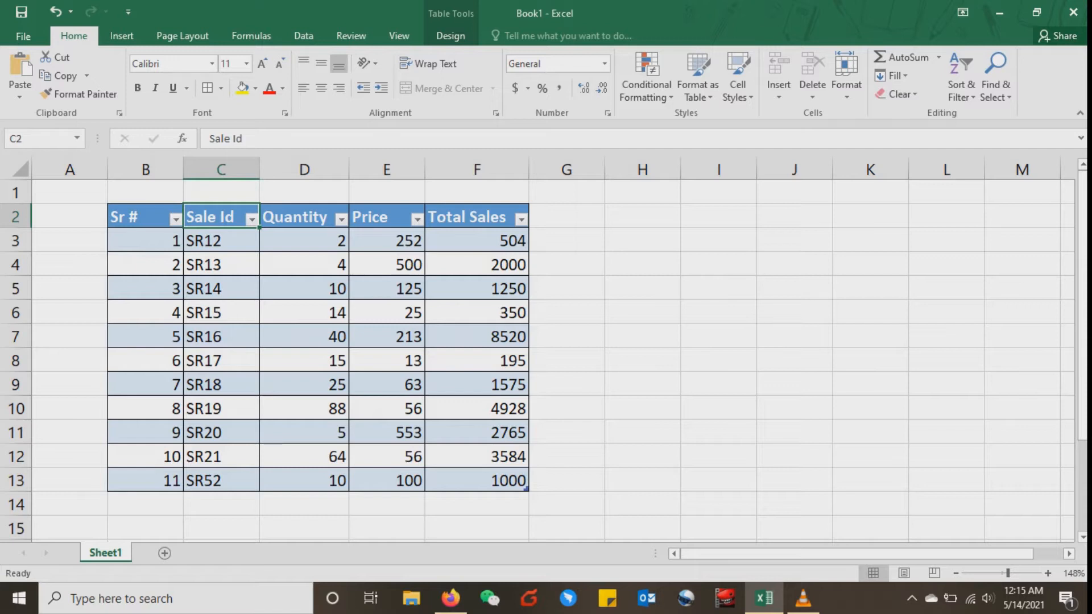
Examine the Sale Id entries and the Quantity, Price and Total Sales columns of the sales table.
key(Down)
key(Down)
key(Down)
key(Down)
key(Down)
key(Up)
key(Up)
key(Up)
key(Up)
key(Right)
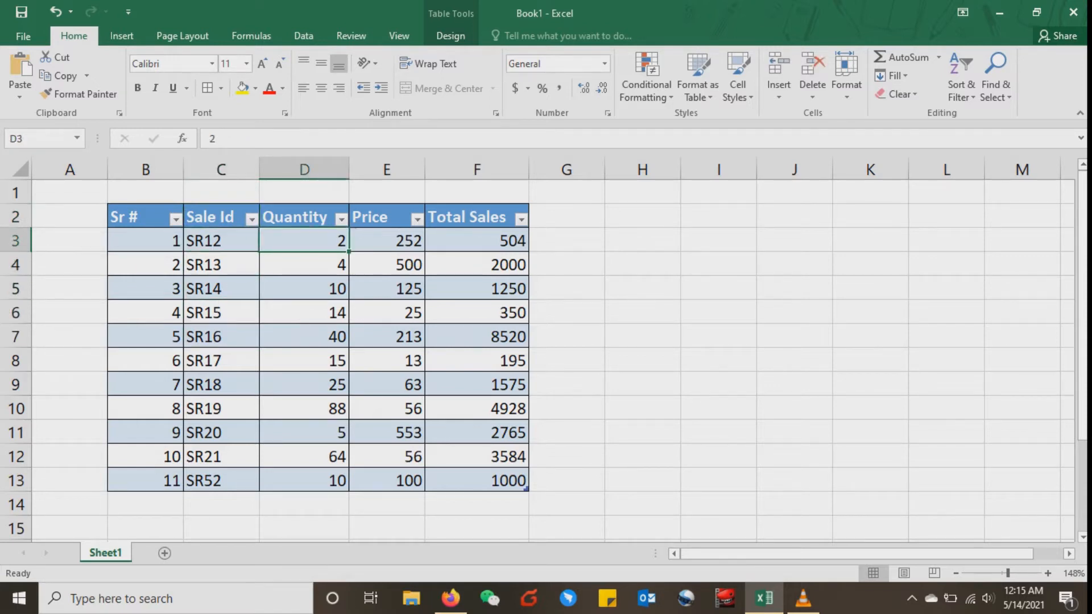
key(Up)
key(Down)
key(Up)
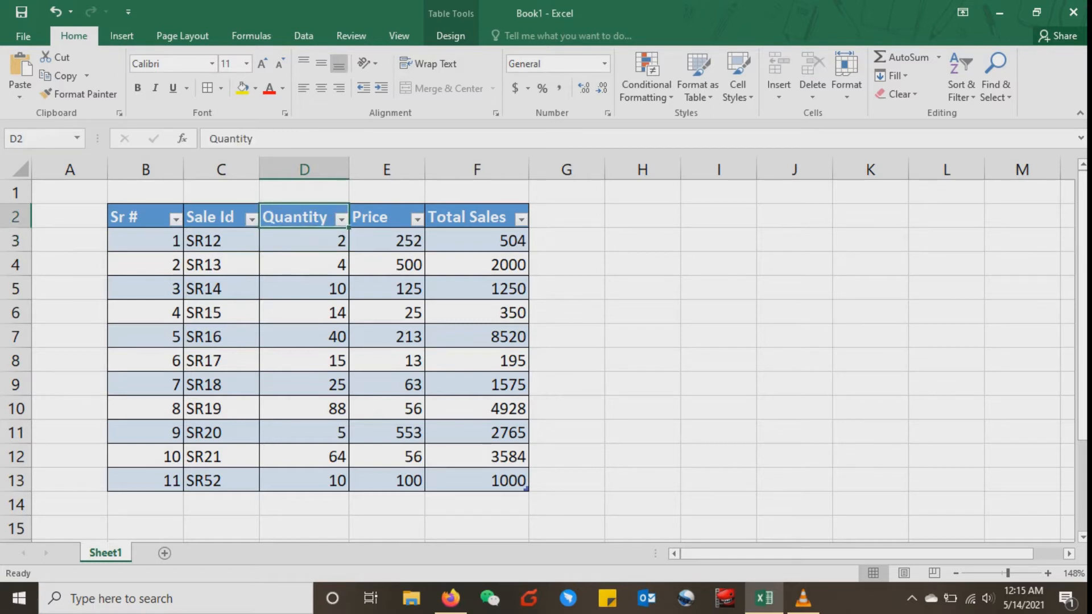
key(Right)
key(Right)
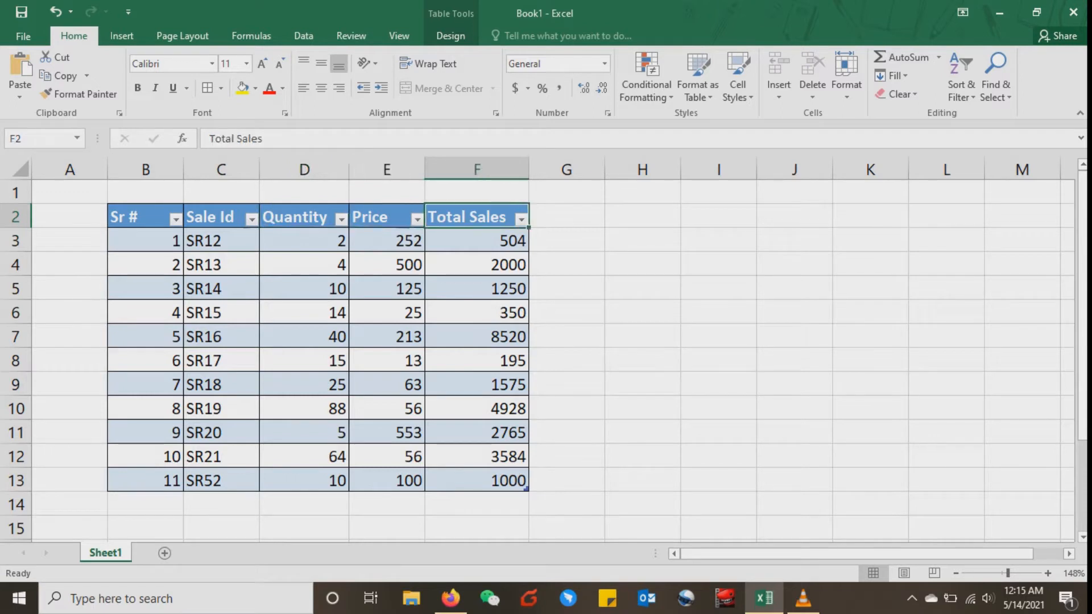
key(Down)
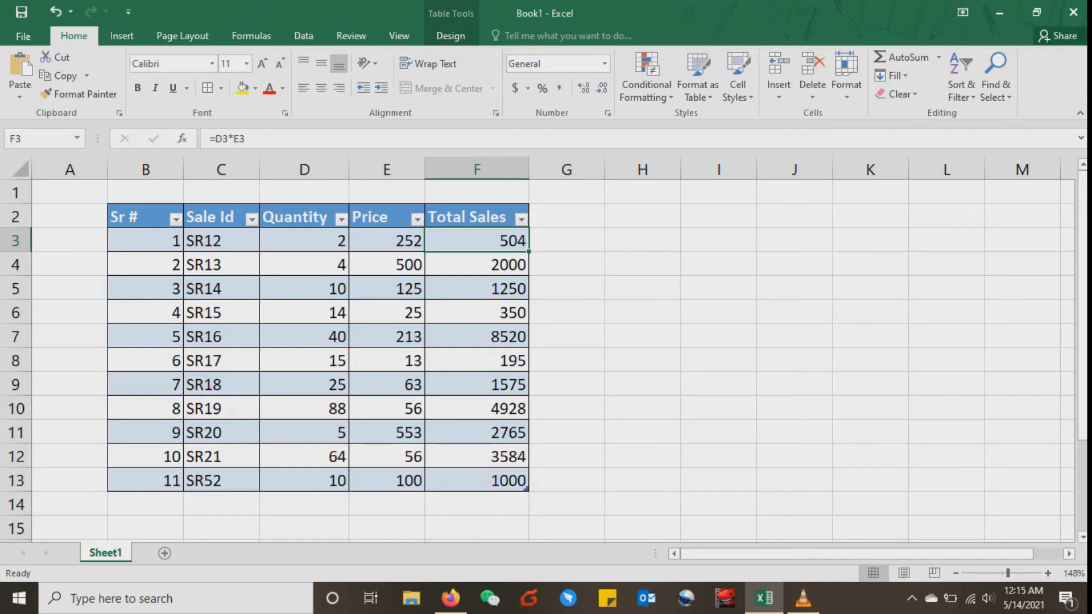
Examine how the first record's Total Sales is calculated from its Quantity and Price.
click(643, 240)
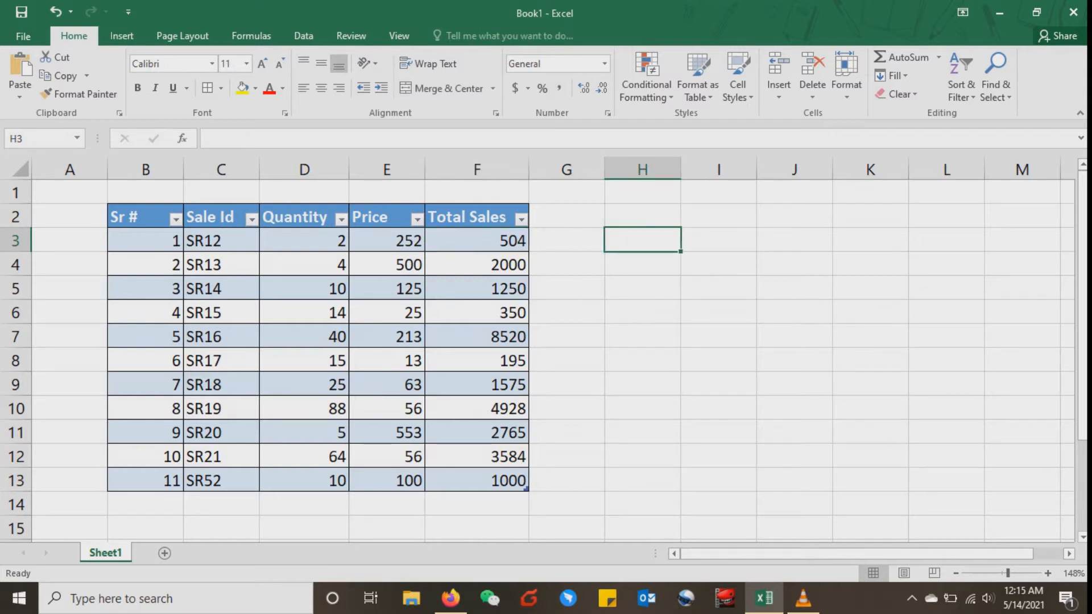
key(Left)
key(Left)
key(Left)
key(Left)
key(Left)
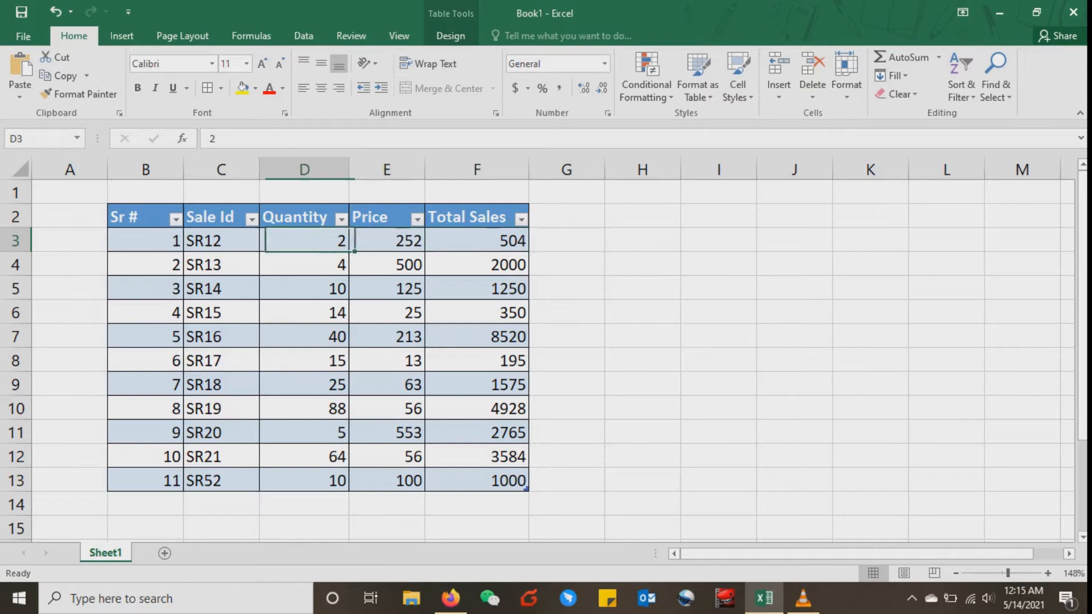
key(Left)
key(Right)
key(Right)
key(Right)
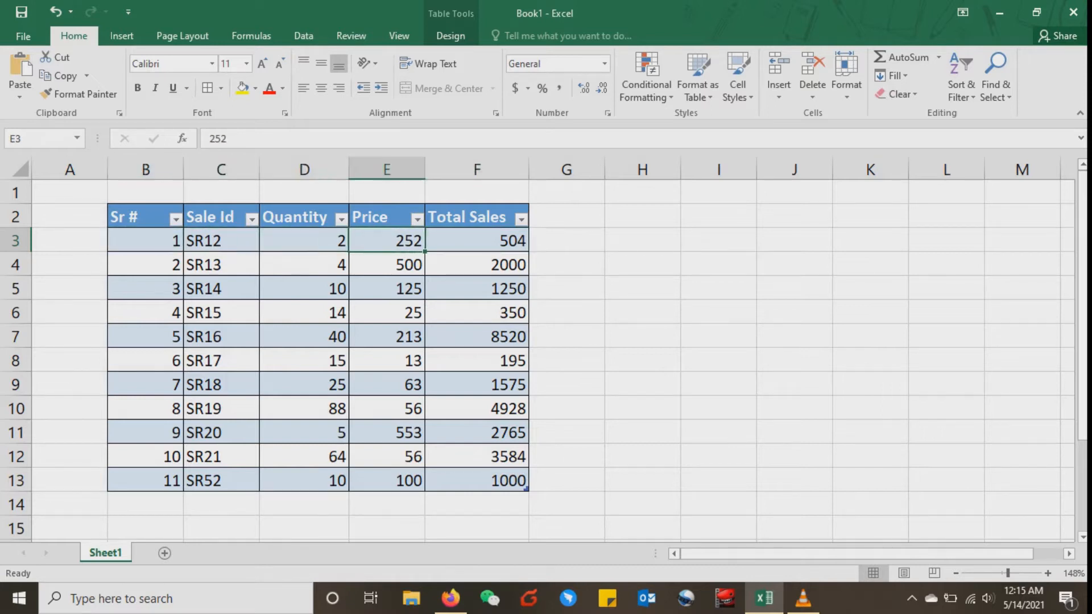
key(Right)
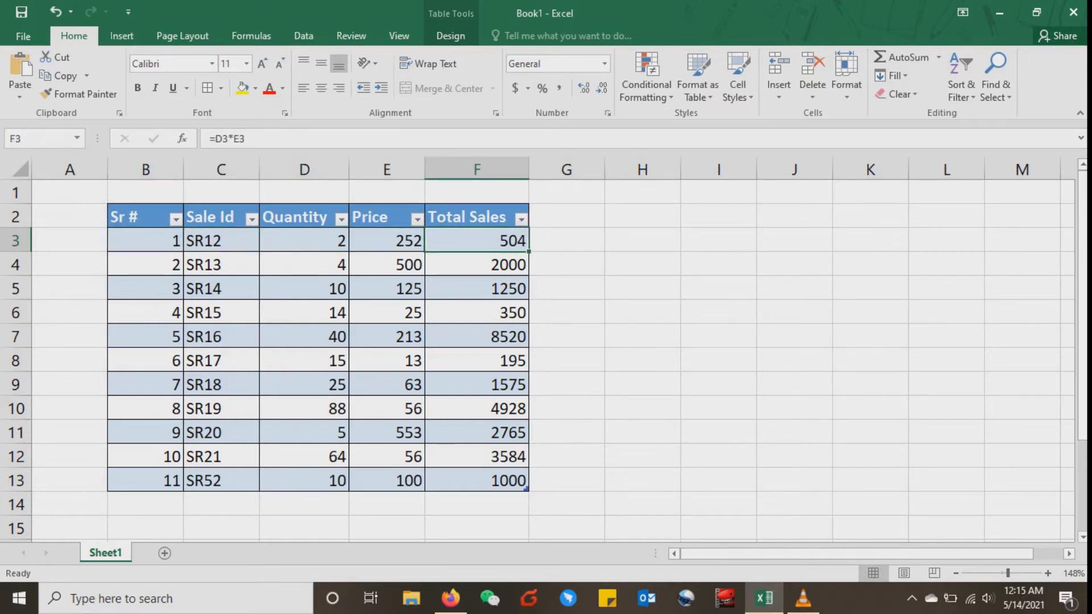
key(Left)
key(Left)
key(Right)
key(Right)
click(476, 313)
Review the header row and the full range of the sales table, B2:F13.
drag(146, 218, 477, 217)
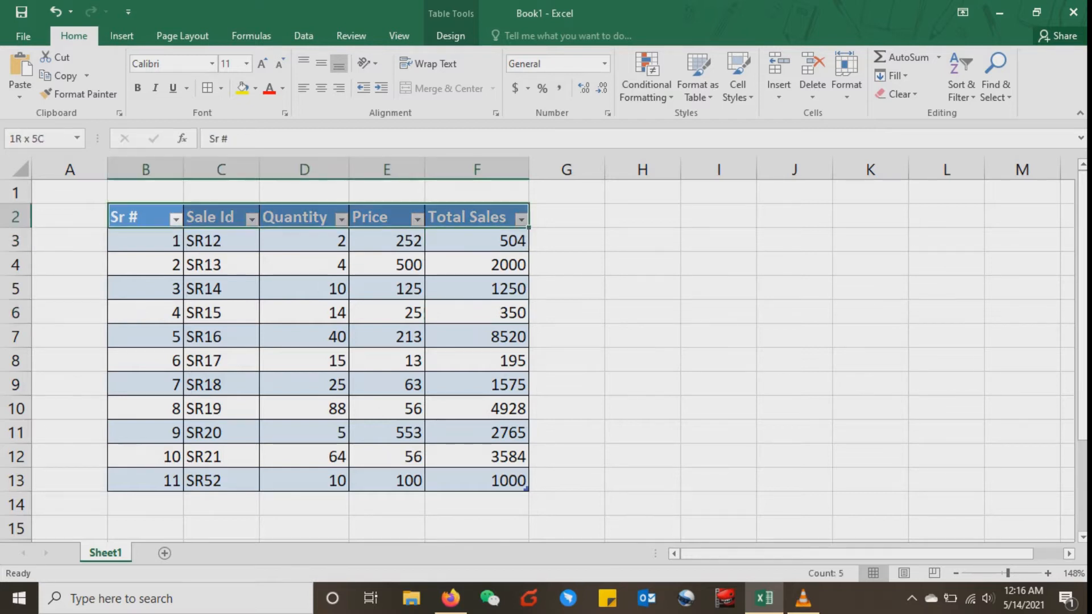
click(146, 289)
drag(146, 217, 476, 480)
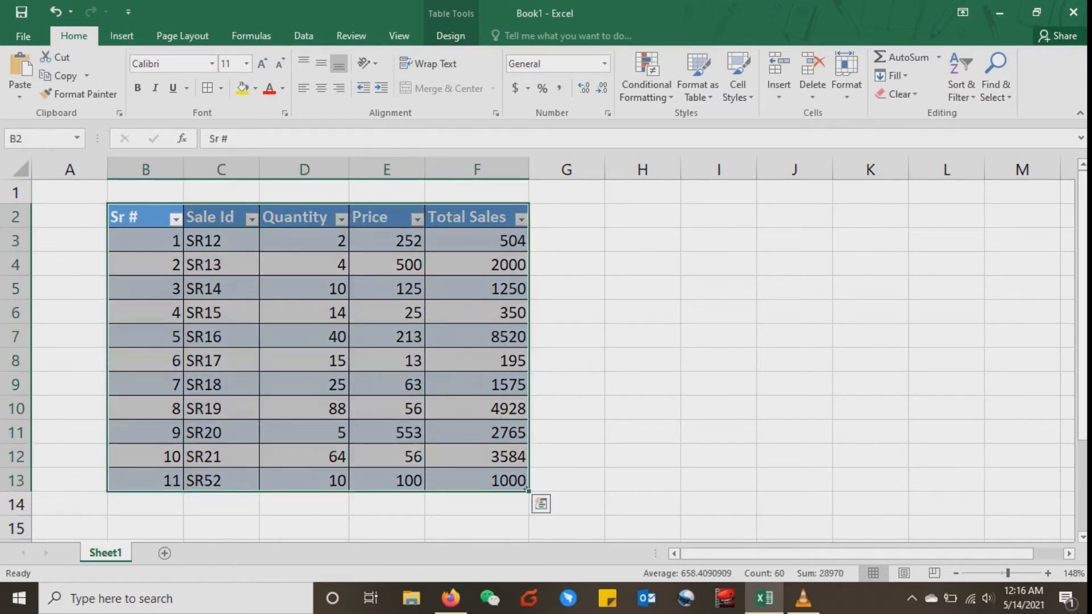
click(476, 480)
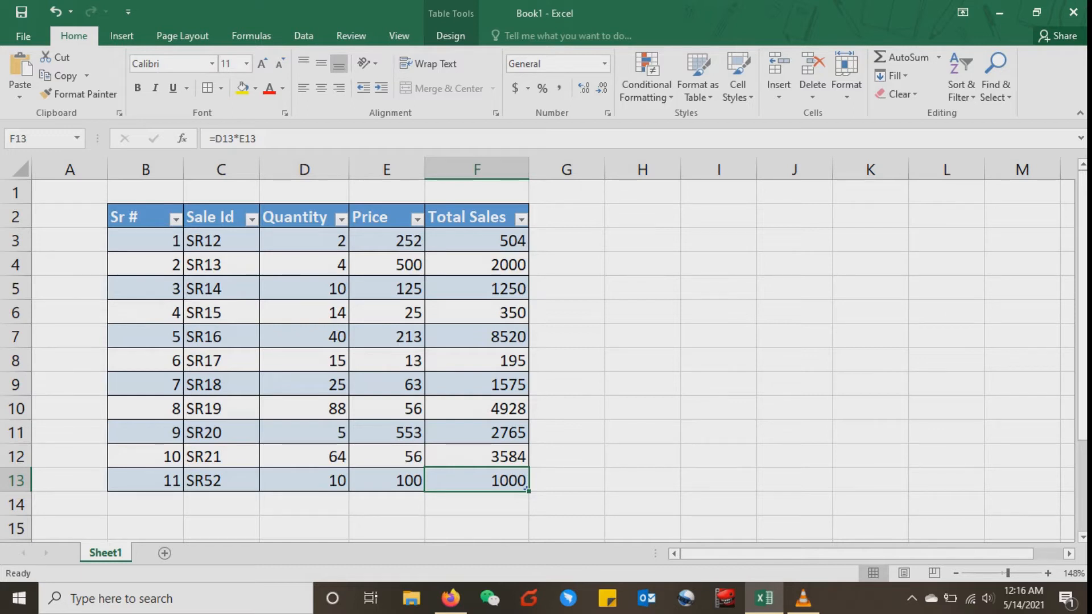
Inspect the formulas in the Total Sales column, cells F3 to F13.
click(641, 240)
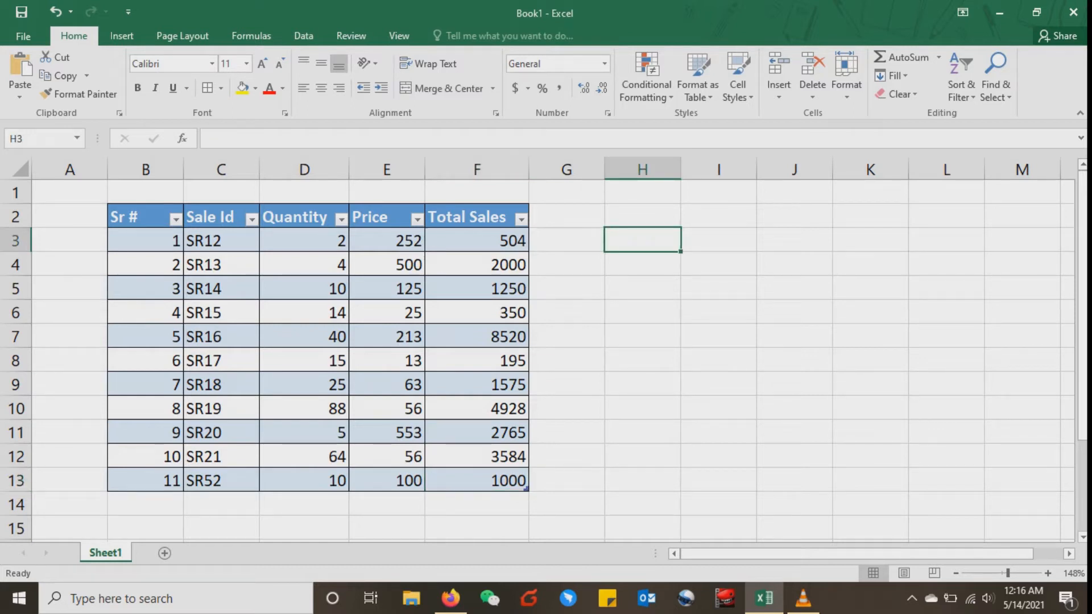
click(718, 240)
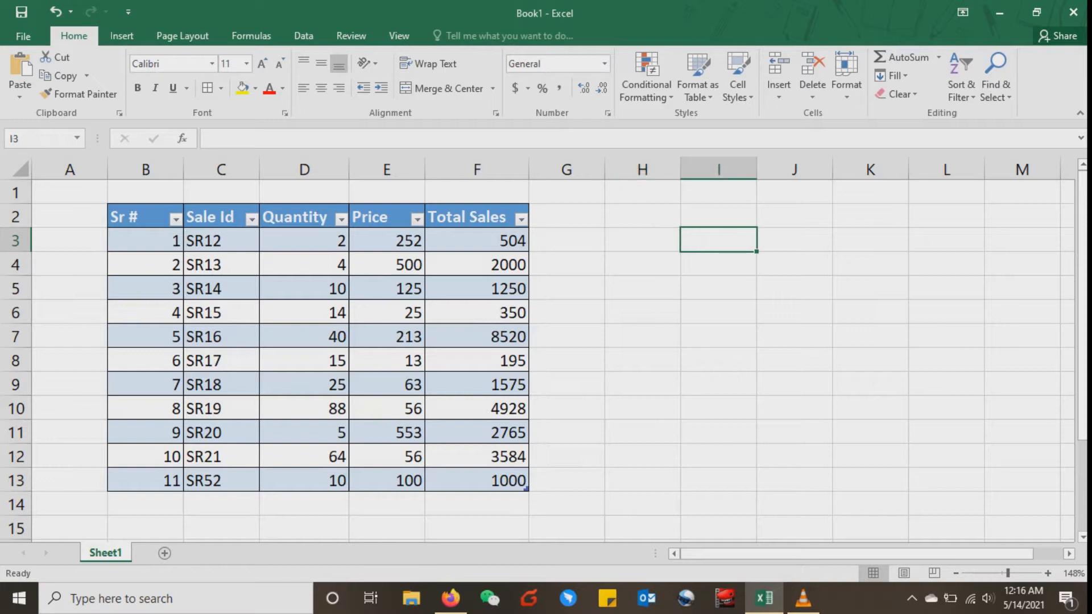
key(Left)
key(Left)
key(Left)
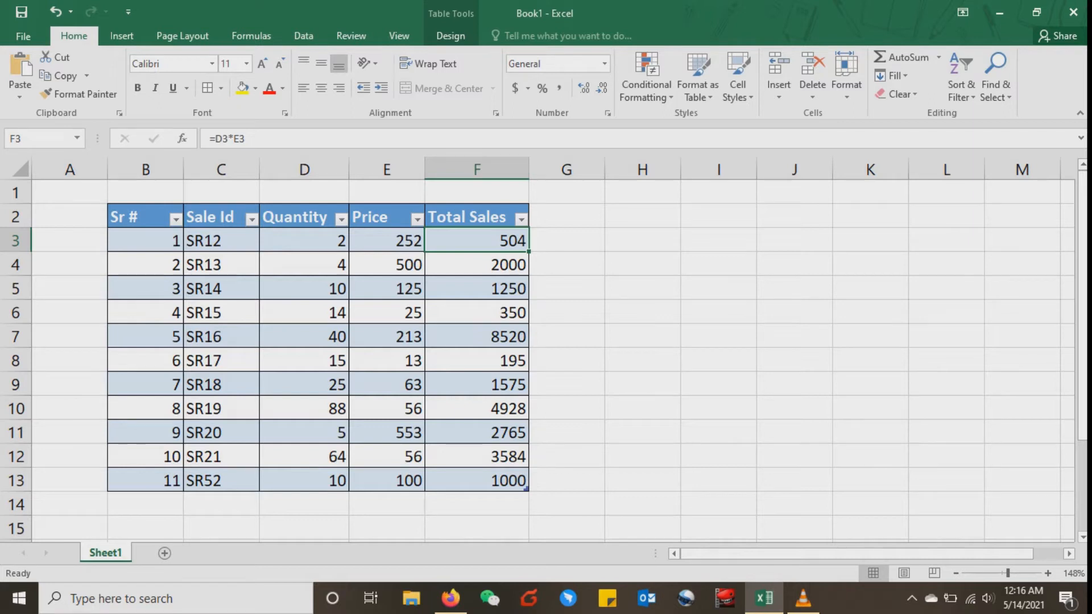
key(Down)
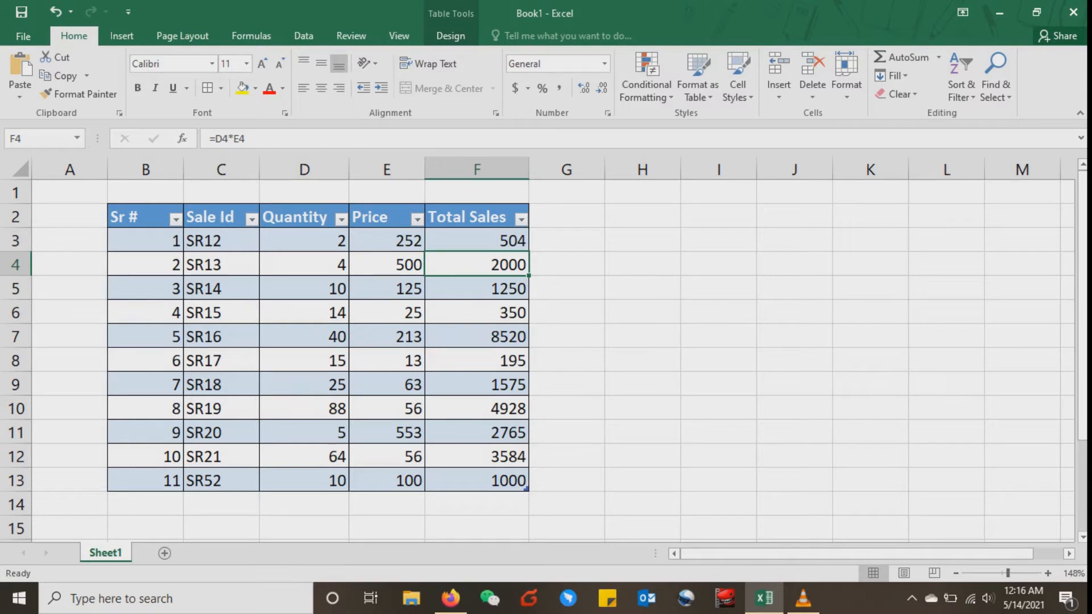
drag(477, 241, 477, 481)
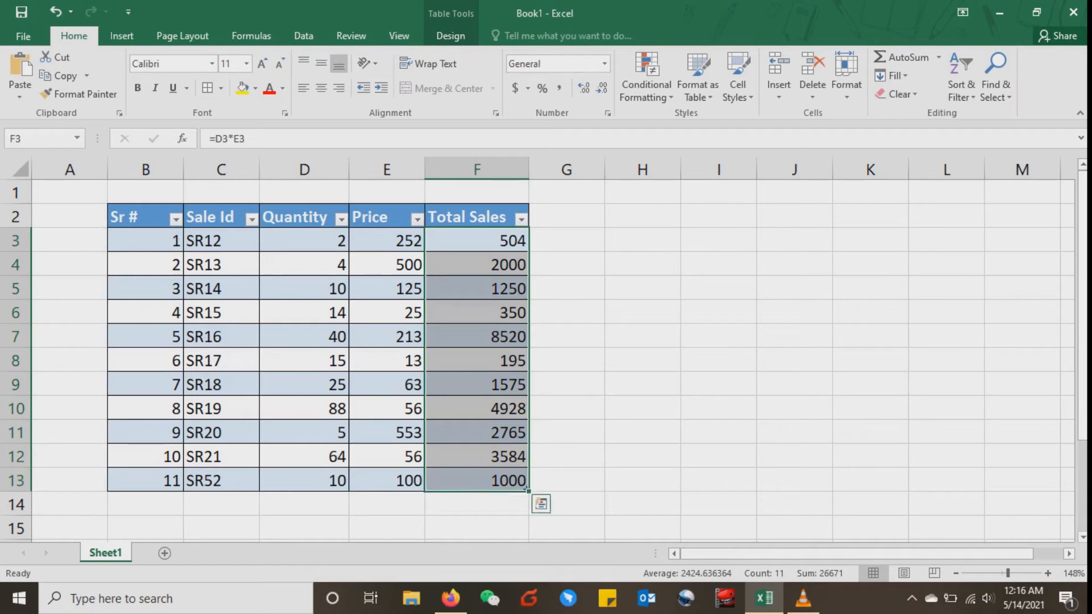
click(477, 289)
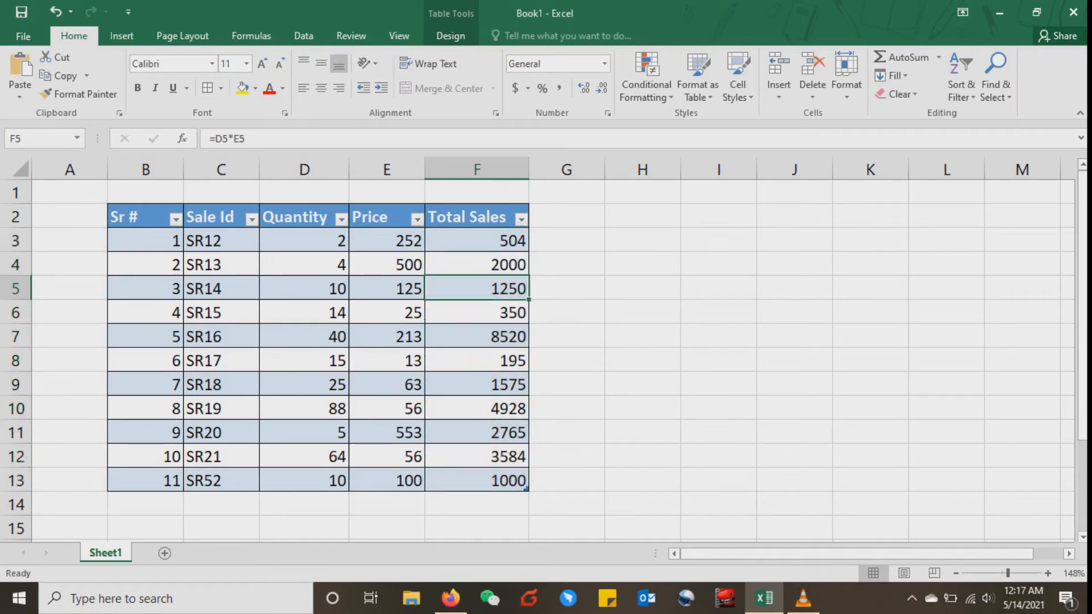
click(477, 241)
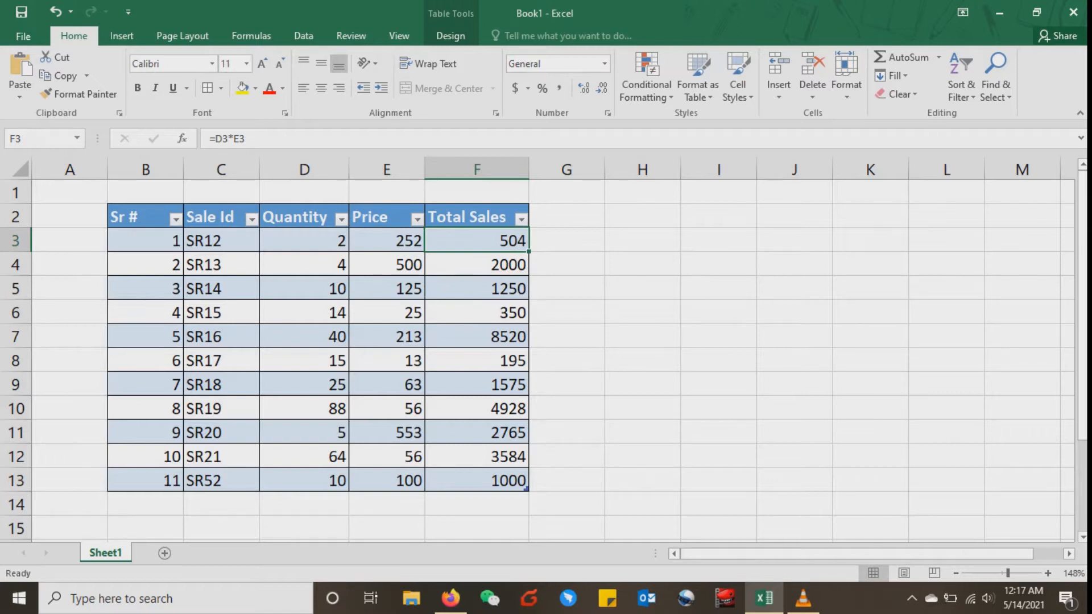
key(Right)
key(Page_Down)
key(Page_Down)
key(Page_Down)
key(Page_Down)
key(Page_Down)
key(Page_Down)
key(Page_Down)
key(Page_Down)
key(Page_Down)
key(Page_Down)
key(Page_Down)
key(Page_Down)
key(Page_Down)
key(Page_Down)
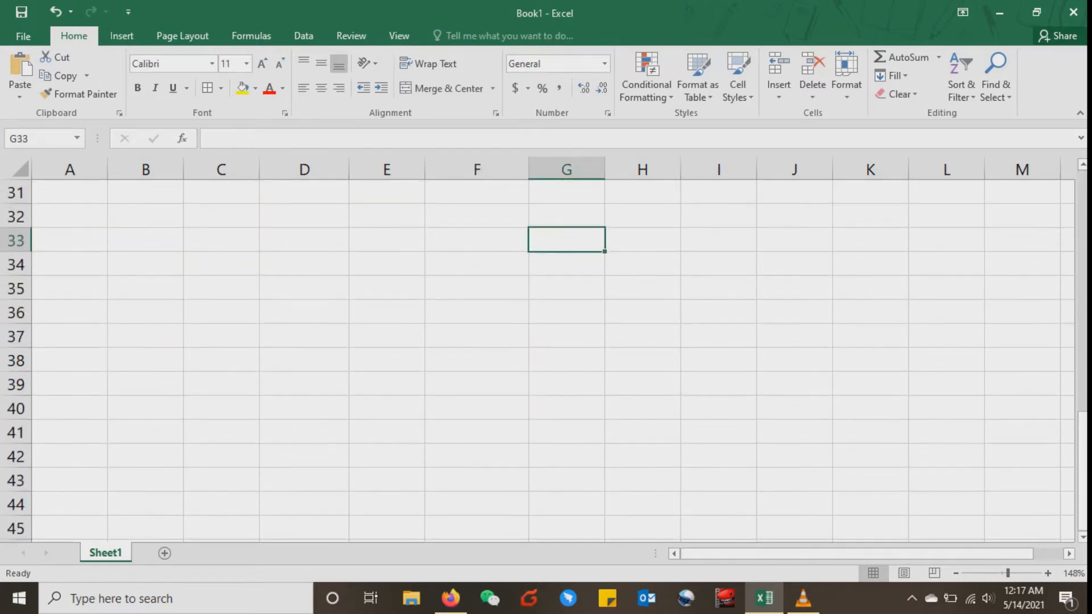
key(Page_Down)
key(Page_Down)
key(Up)
key(Up)
key(Up)
key(Up)
key(Up)
key(Up)
key(Up)
key(Up)
key(Up)
key(Up)
key(Up)
key(Up)
key(Up)
key(Up)
key(Up)
key(Up)
key(Up)
key(Up)
key(Up)
key(Up)
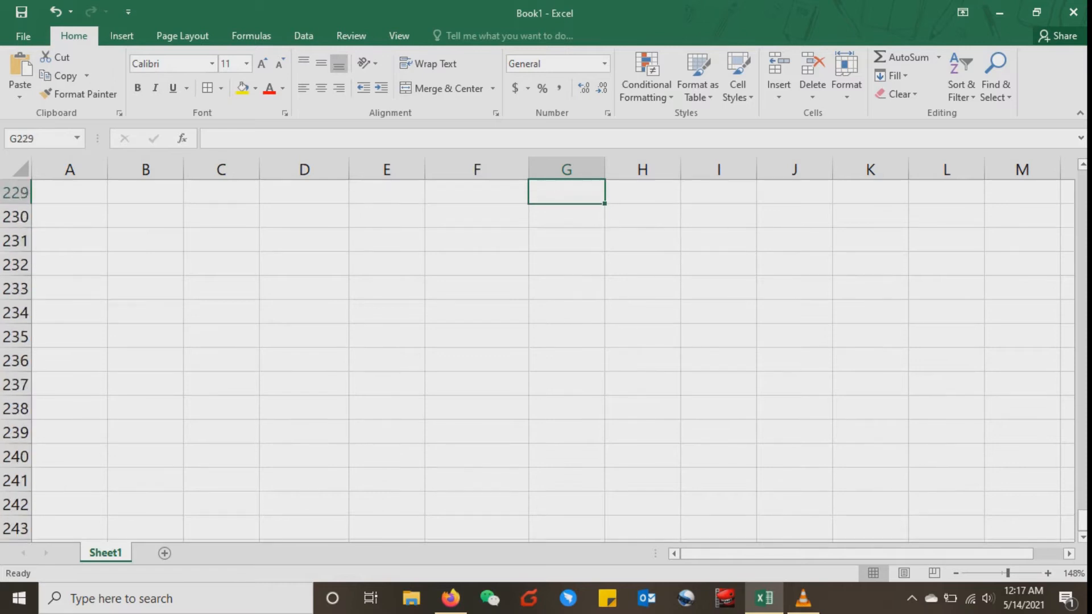
key(Up)
key(Up)
key(Up)
key(Up)
key(ctrl+shift+Up)
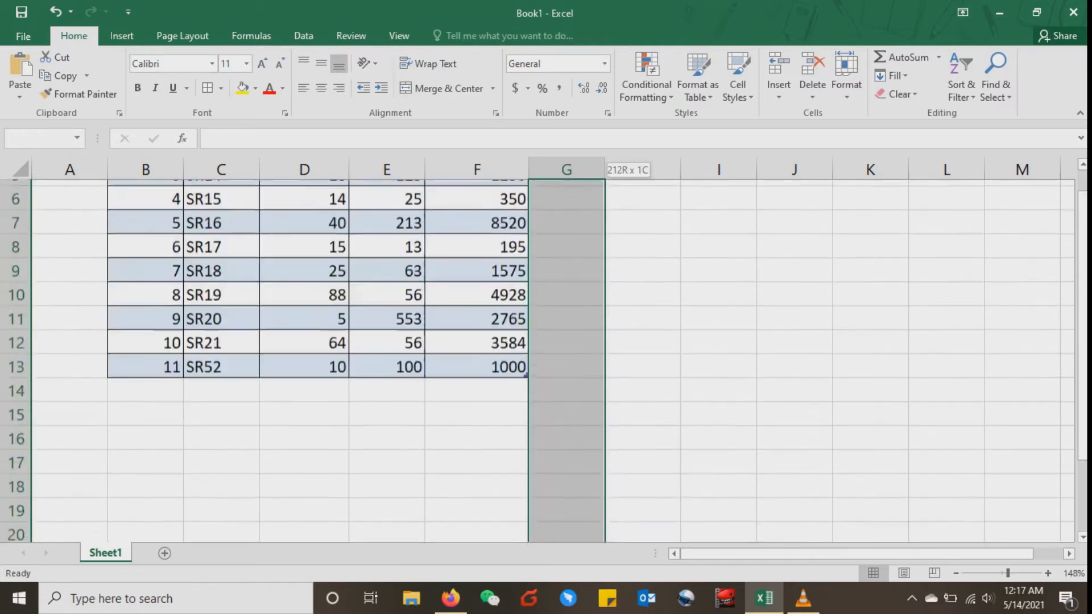
click(477, 241)
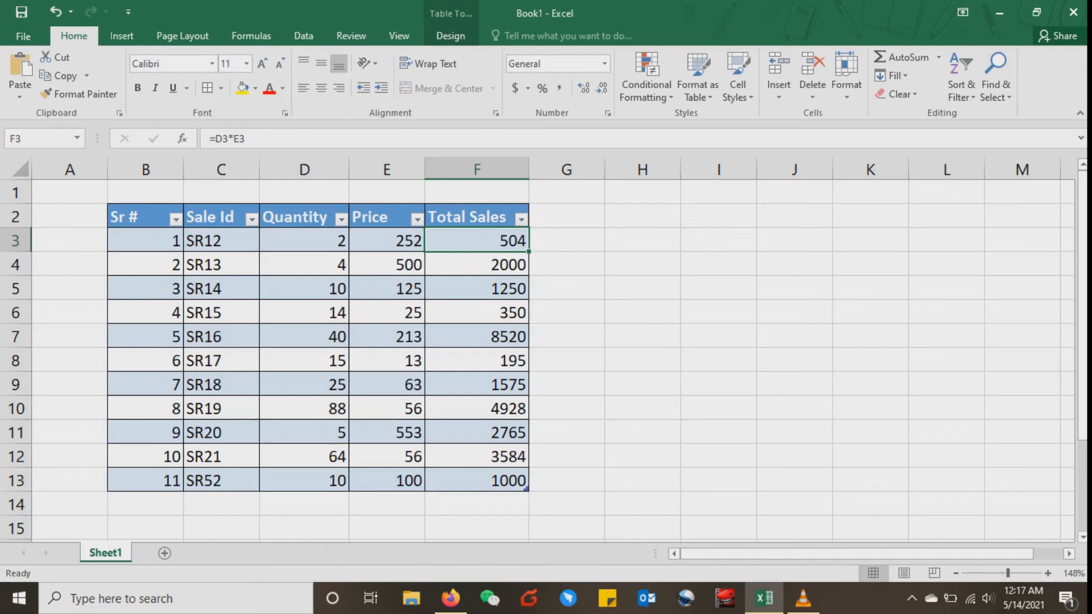
Start a Greater Than highlight rule on the Total Sales cells F3 to F13 with a threshold of 1999.
click(469, 217)
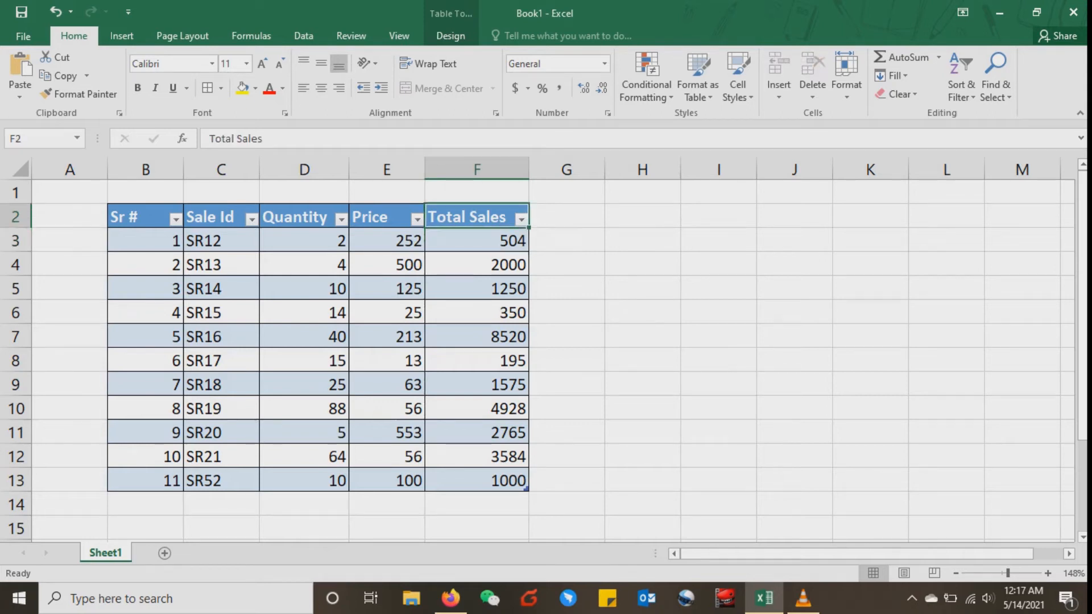
key(ctrl+space)
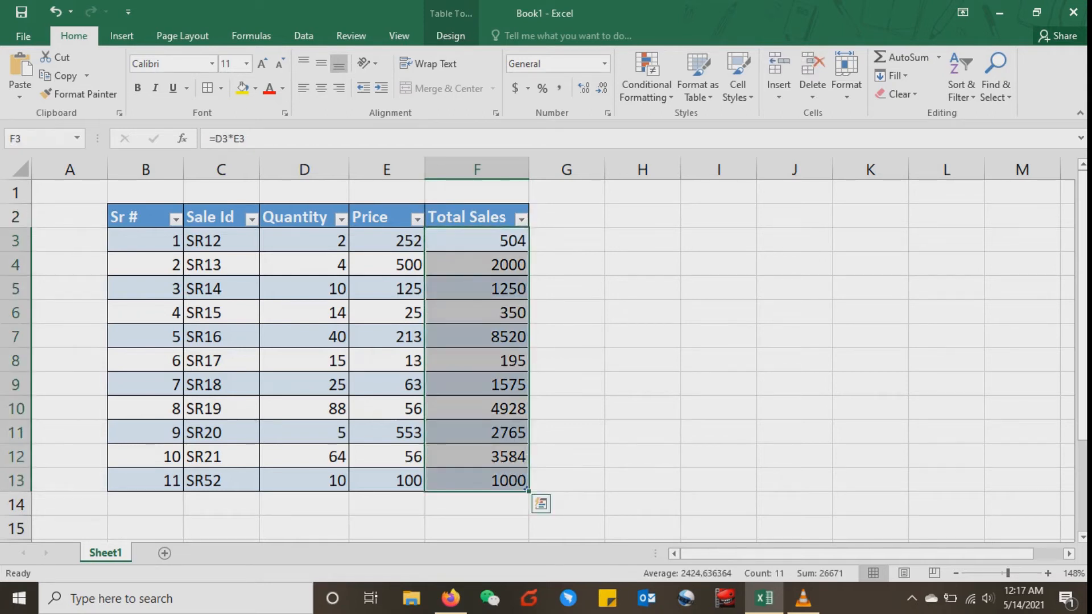
click(646, 85)
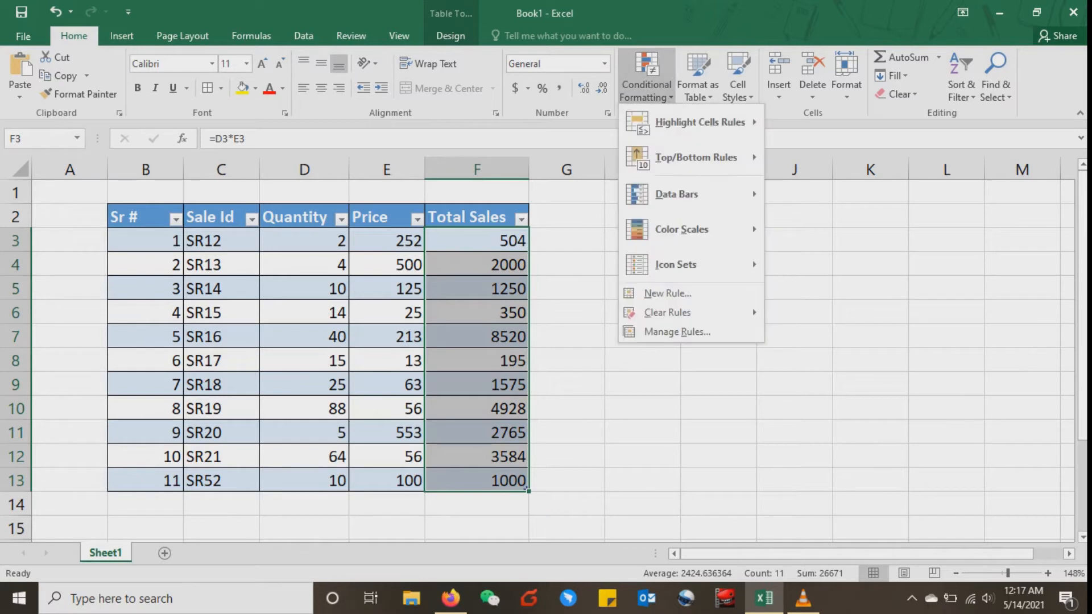
mouse_move(699, 122)
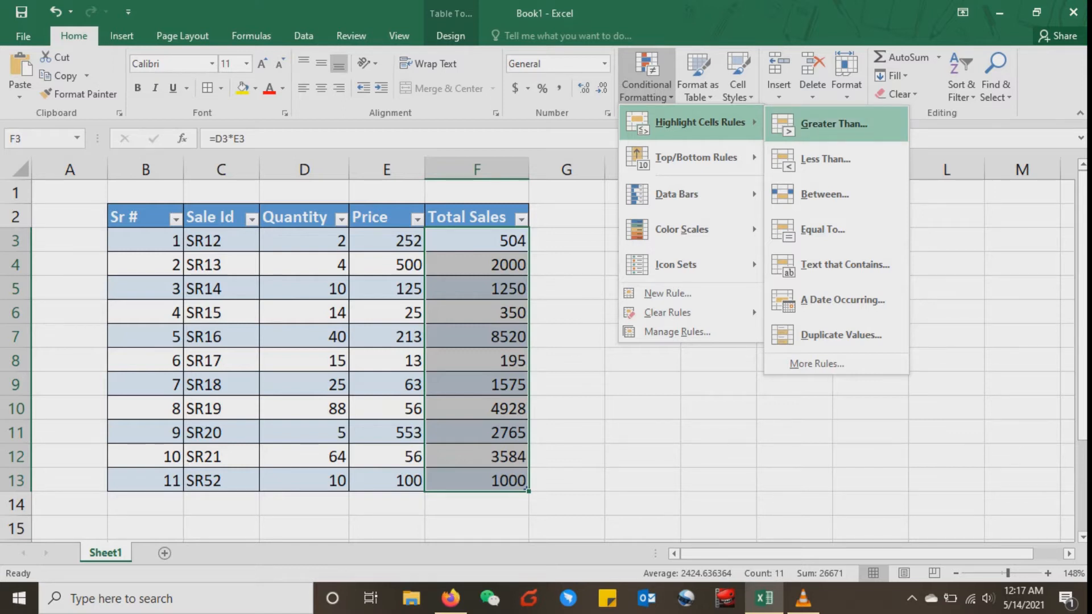
click(833, 124)
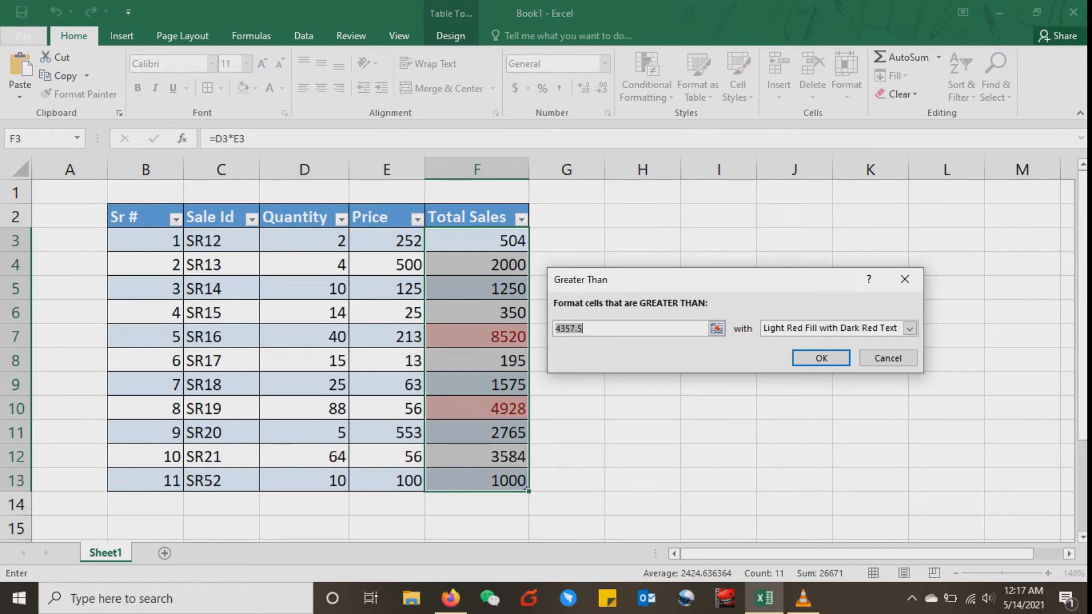
text(1999)
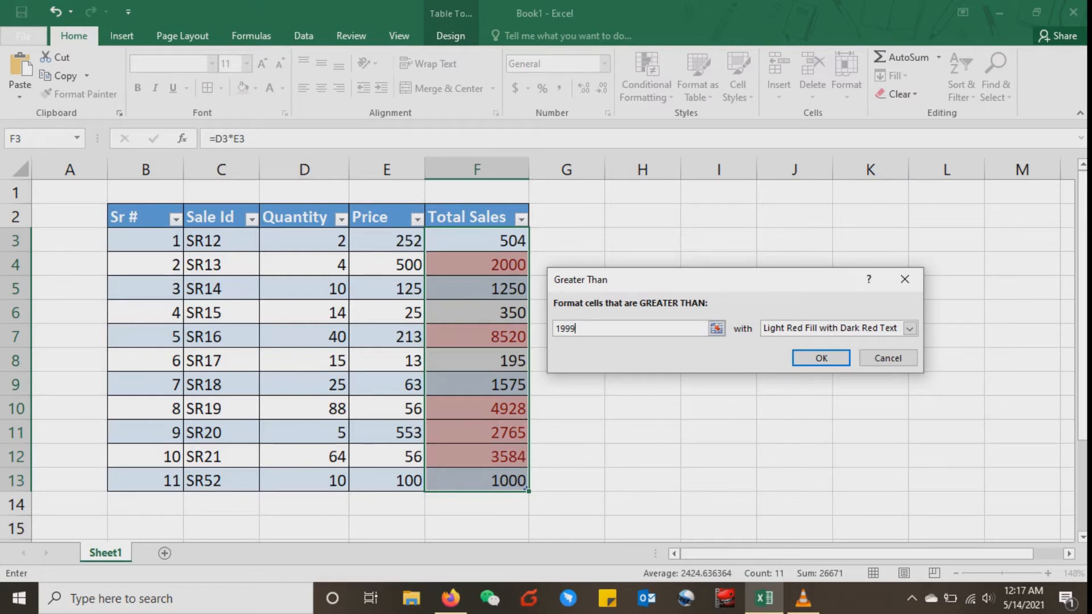
Preview the rule with Yellow Fill with Dark Yellow Text, Green Fill with Dark Green Text, and Red Text.
click(909, 328)
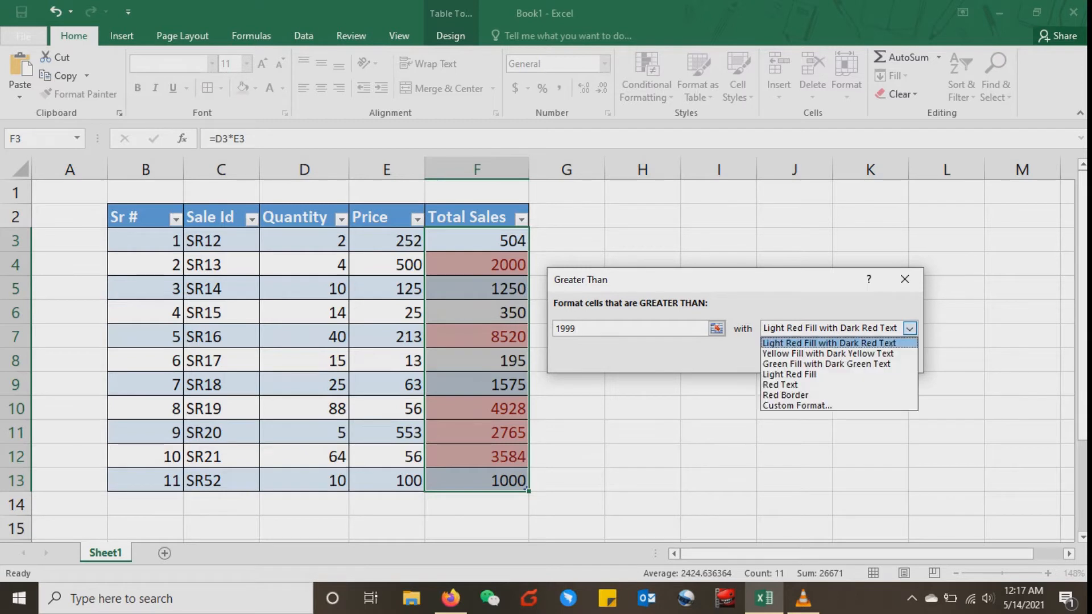
click(870, 354)
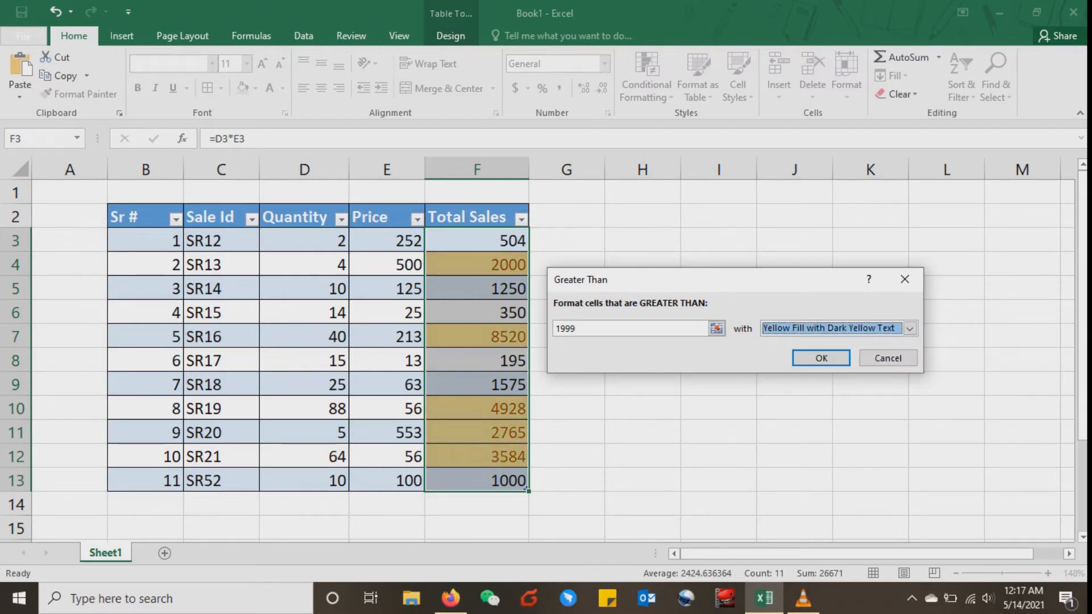
click(909, 328)
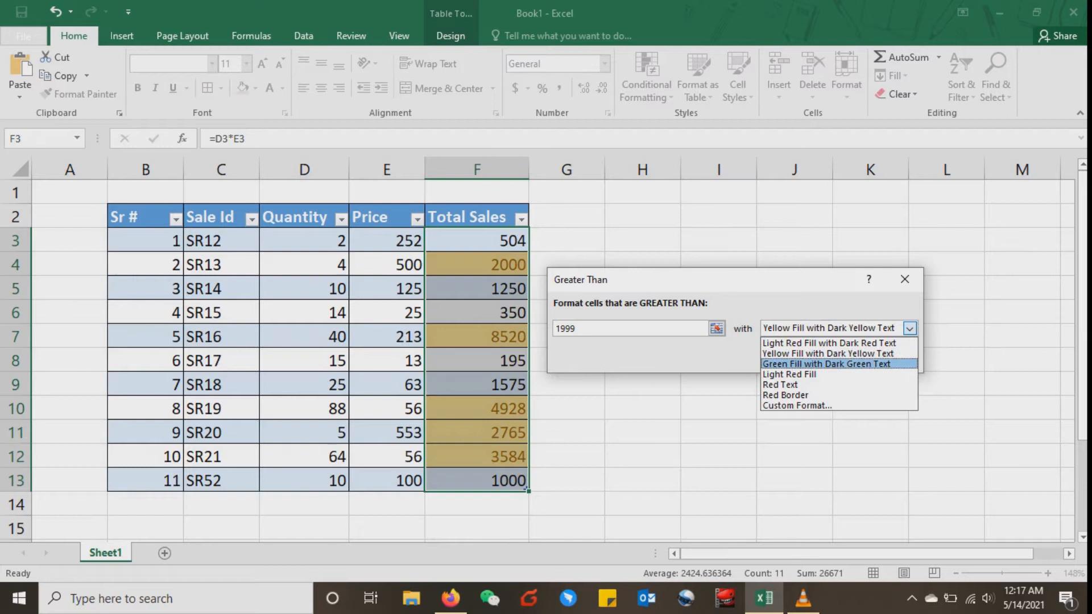
click(826, 364)
click(909, 328)
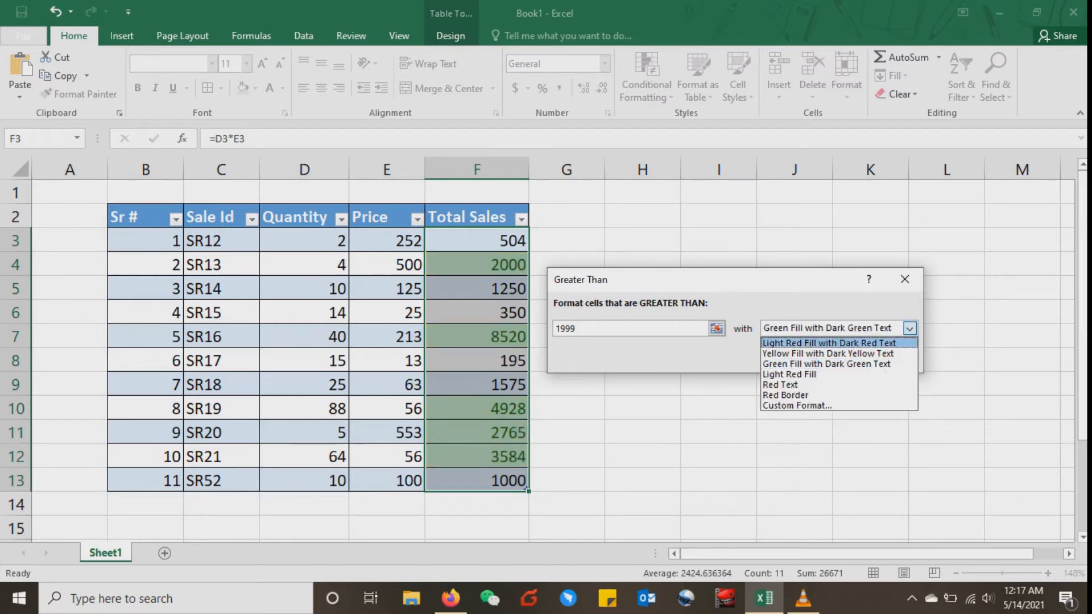
click(779, 384)
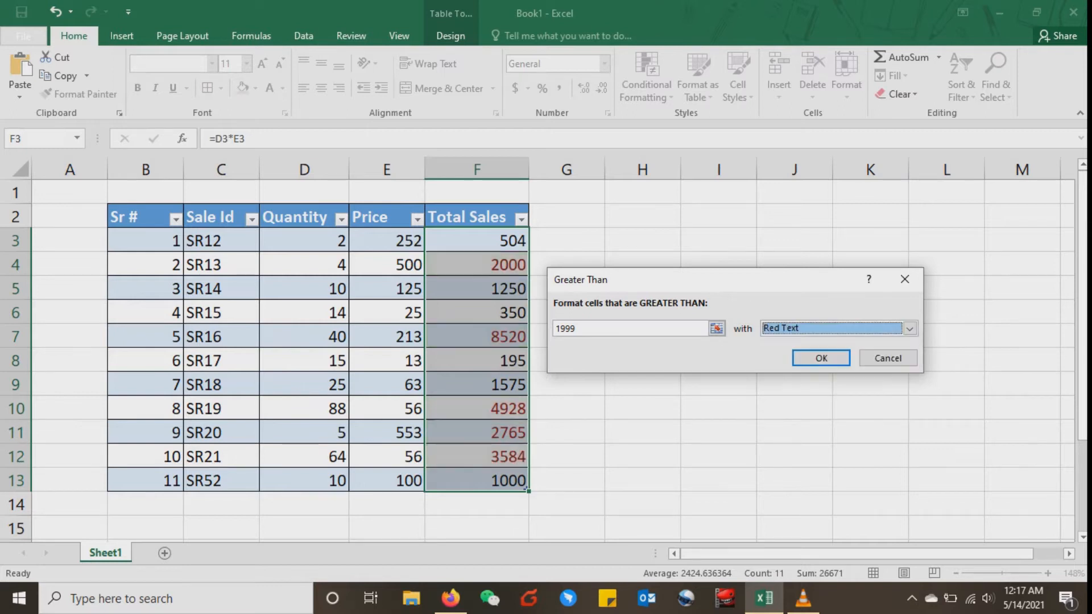
Set the rule's format to Light Red Fill with Dark Red Text and apply it.
click(909, 328)
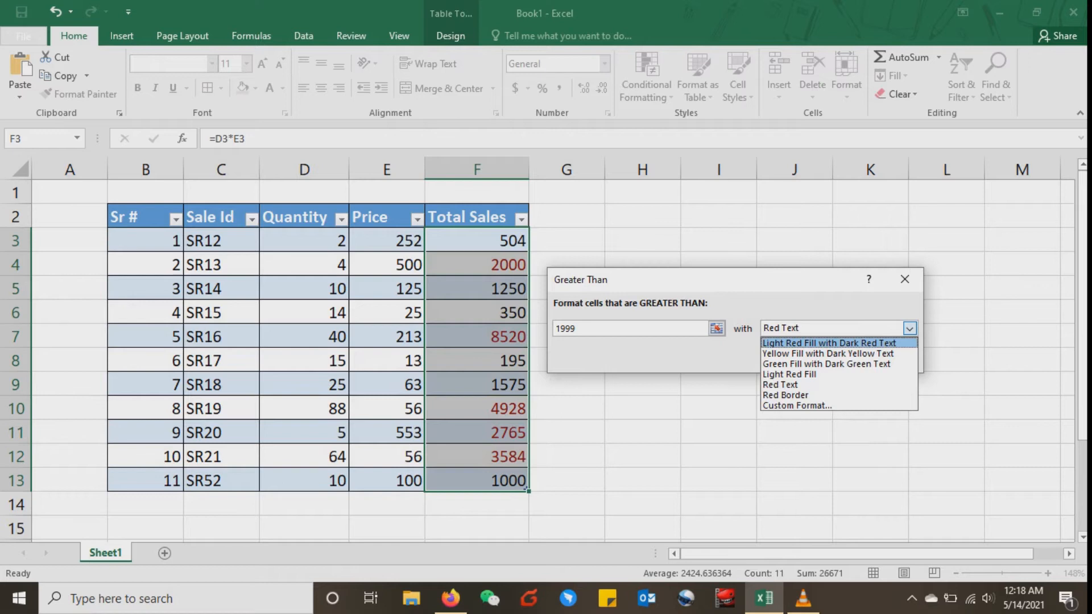
click(828, 343)
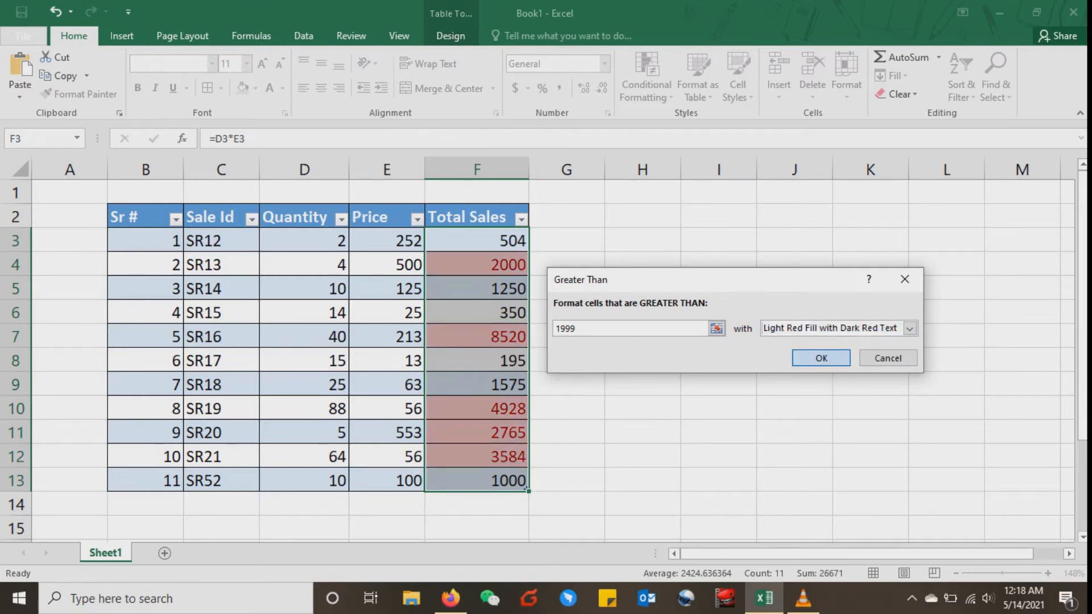
key(Return)
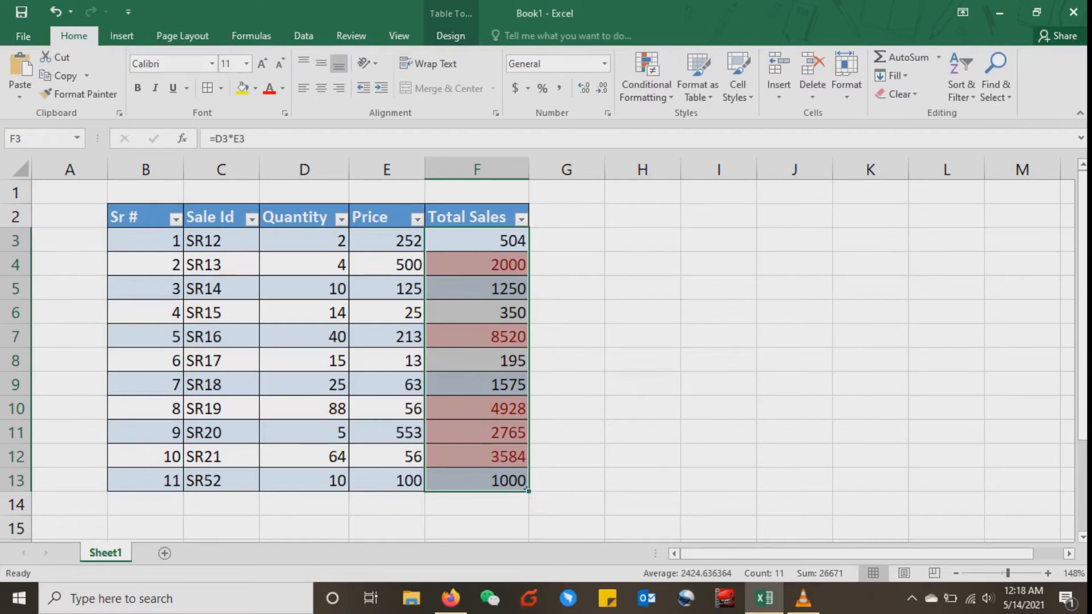
Set the Quantity of sale SR13 to 3 and check the highlighting of its Total Sales cell.
click(476, 289)
key(Up)
key(Up)
key(Down)
key(Down)
key(Up)
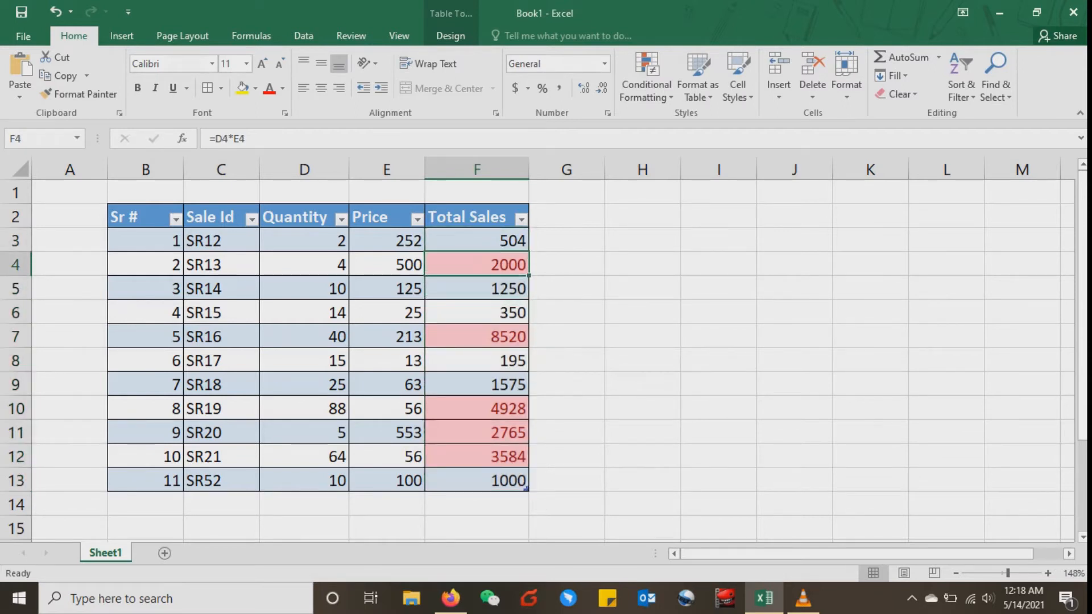
key(Left)
key(Left)
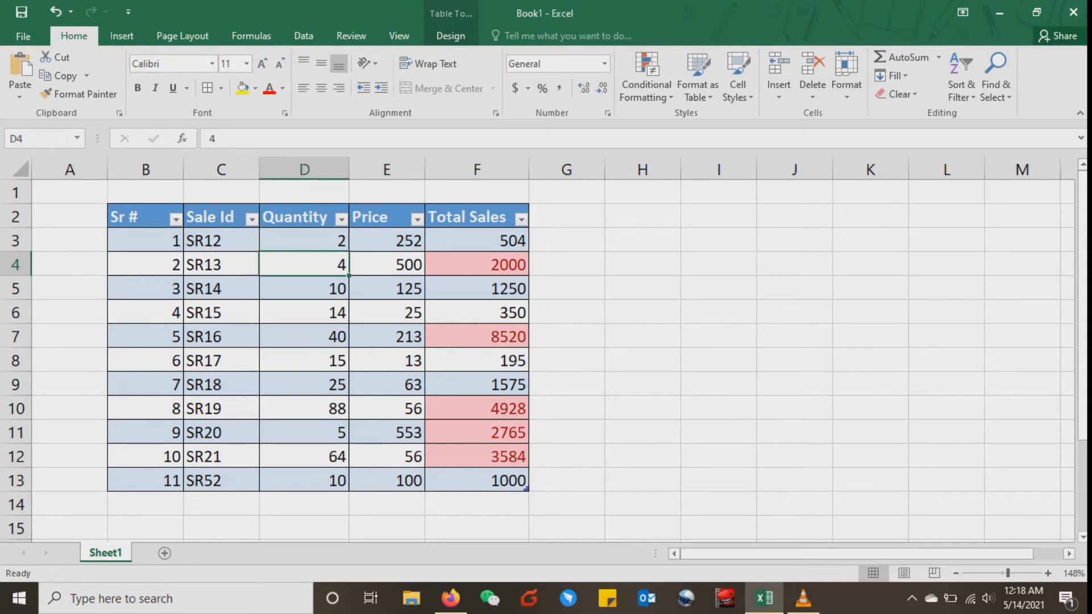
key(Right)
key(Left)
text(3)
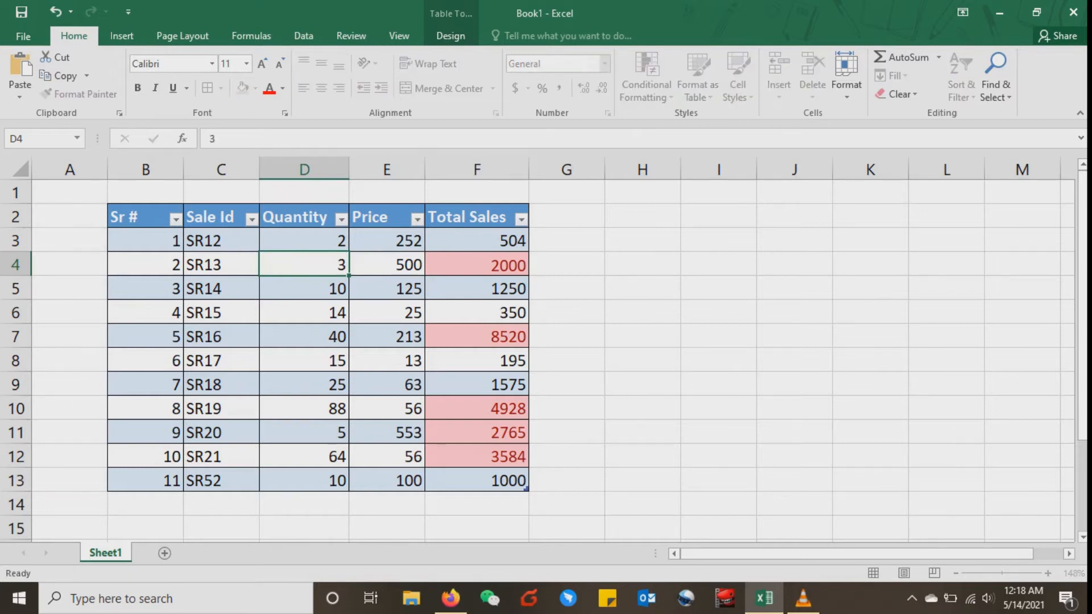
key(Return)
key(Up)
key(Right)
key(Right)
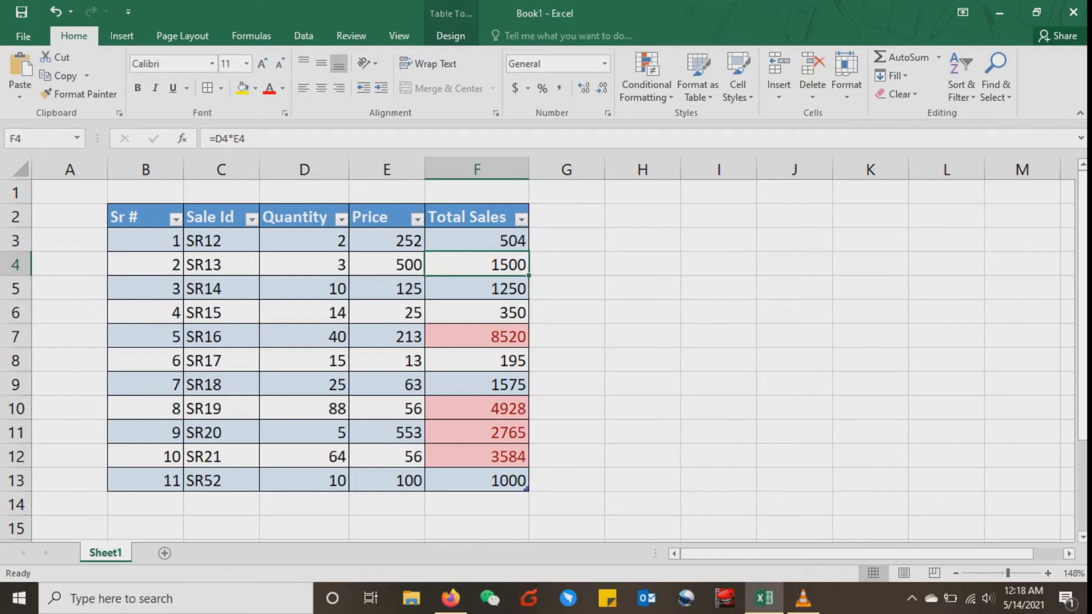
Set the Quantity of sale SR13 to 5.
key(Left)
key(Left)
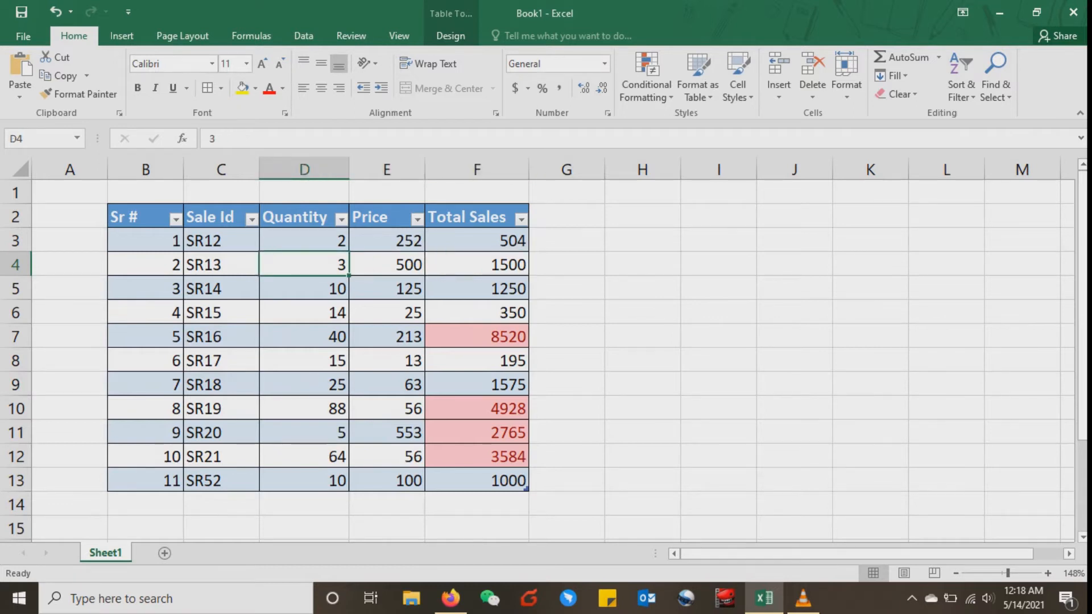
text(5)
key(Return)
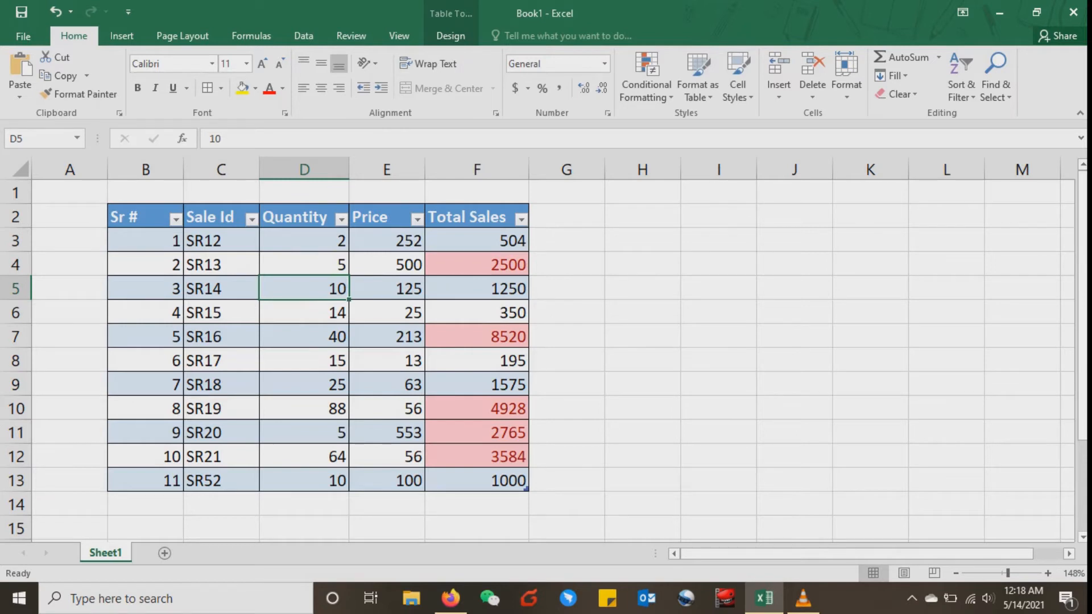
Set the Price of sale SR19 to 5 and check its Total Sales cell.
key(Down)
key(Down)
key(Down)
key(Down)
key(Down)
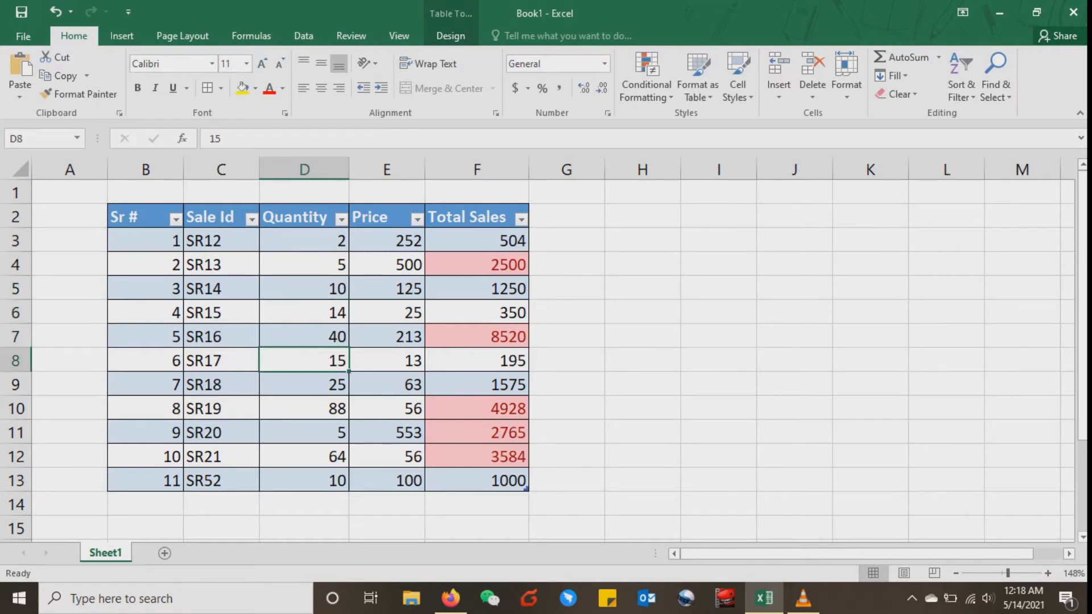
key(Down)
key(Up)
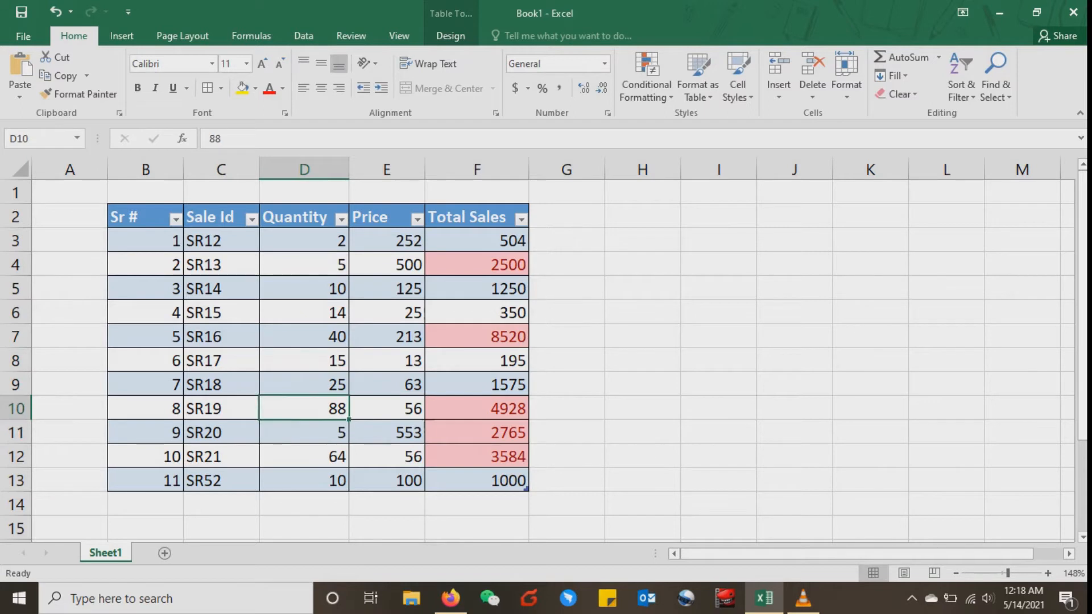
key(Right)
key(F2)
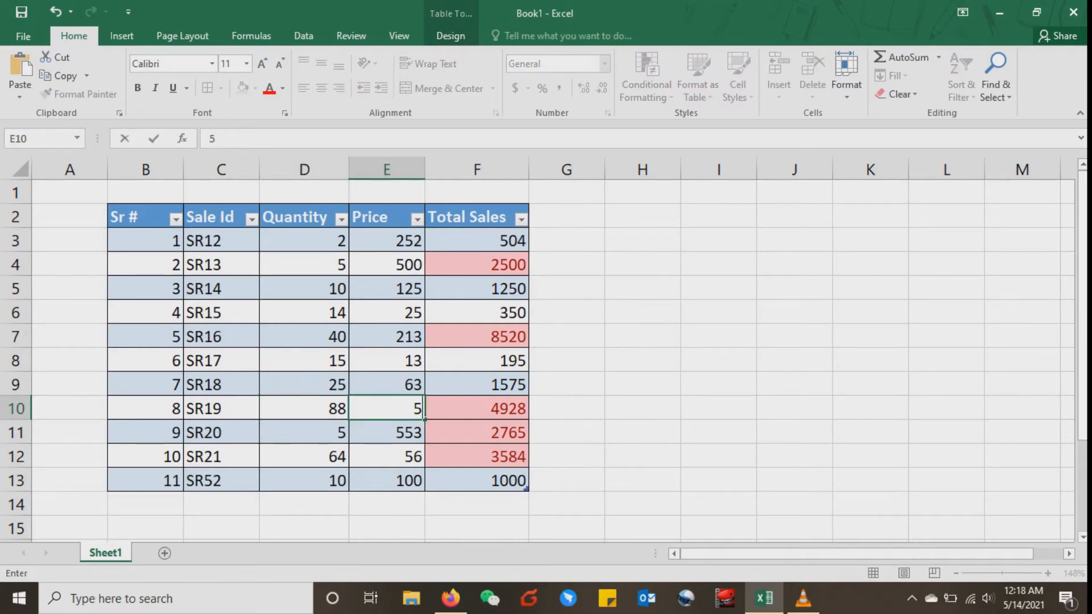
key(BackSpace)
key(Return)
key(Up)
key(Right)
Clear the conditional formatting rules from the entire sales table.
key(Up)
key(Up)
key(Up)
key(Up)
key(Up)
key(Up)
key(Up)
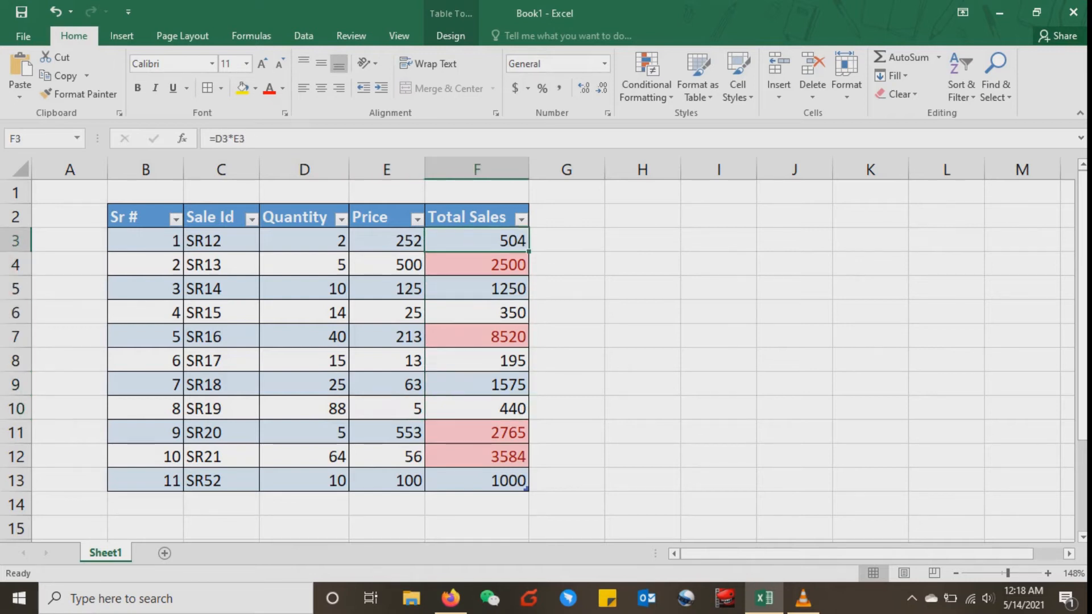
key(ctrl+shift+Down)
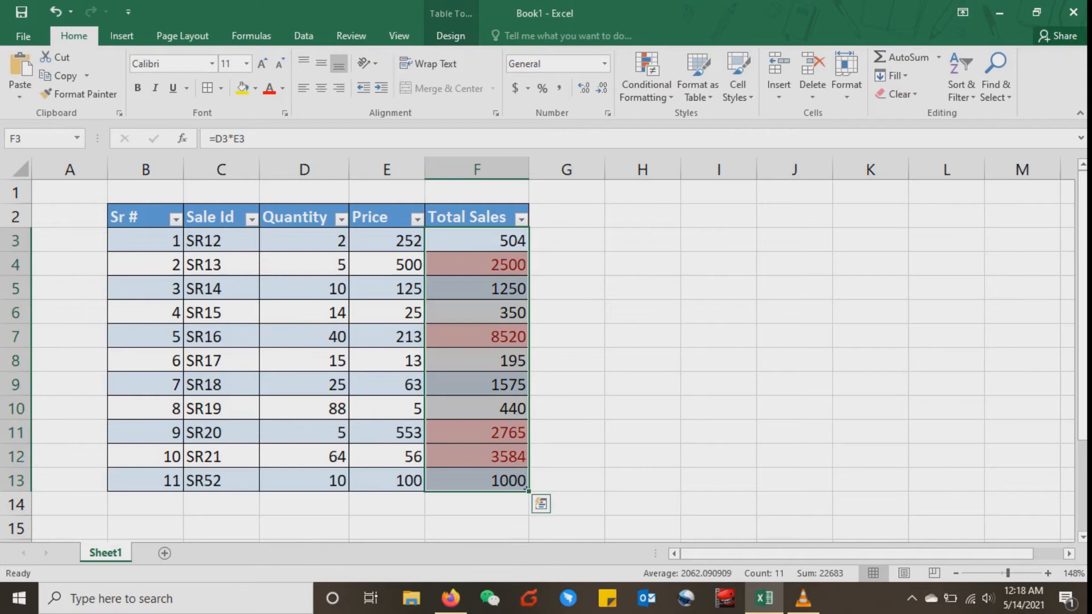
click(647, 85)
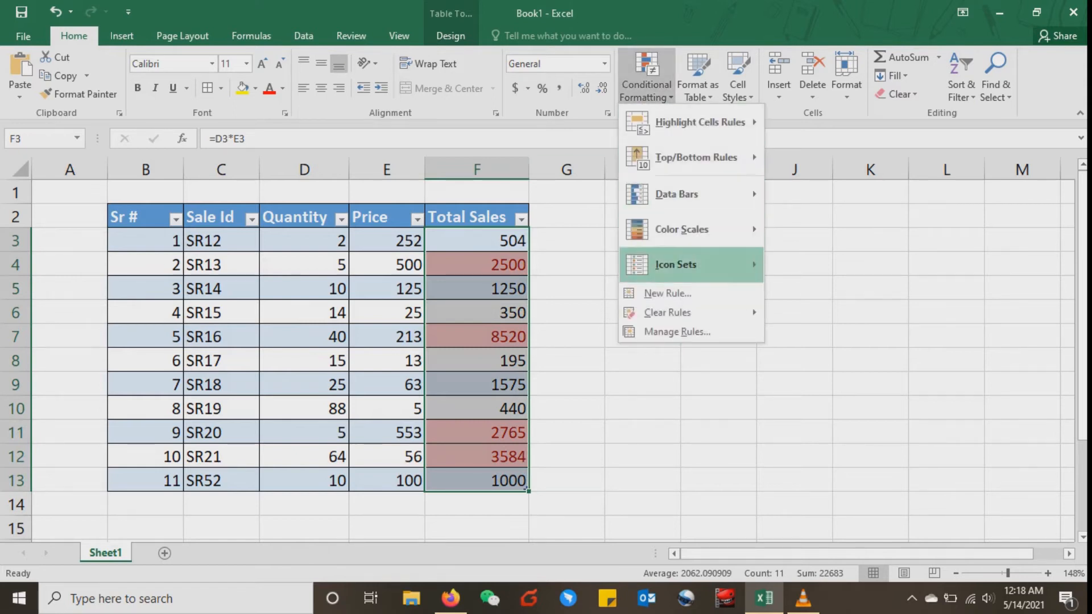
mouse_move(691, 313)
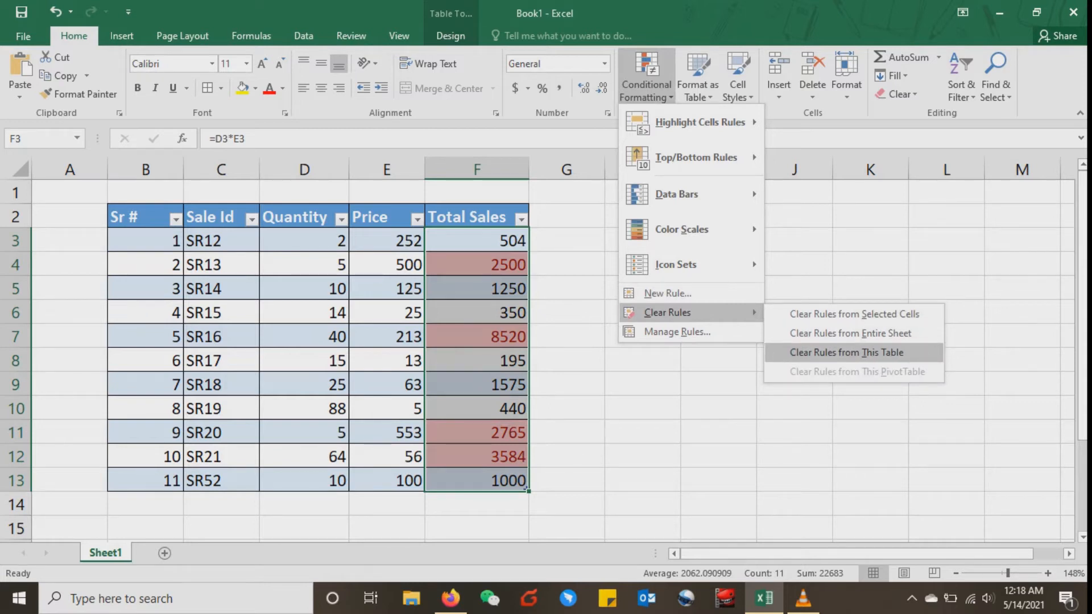
click(846, 351)
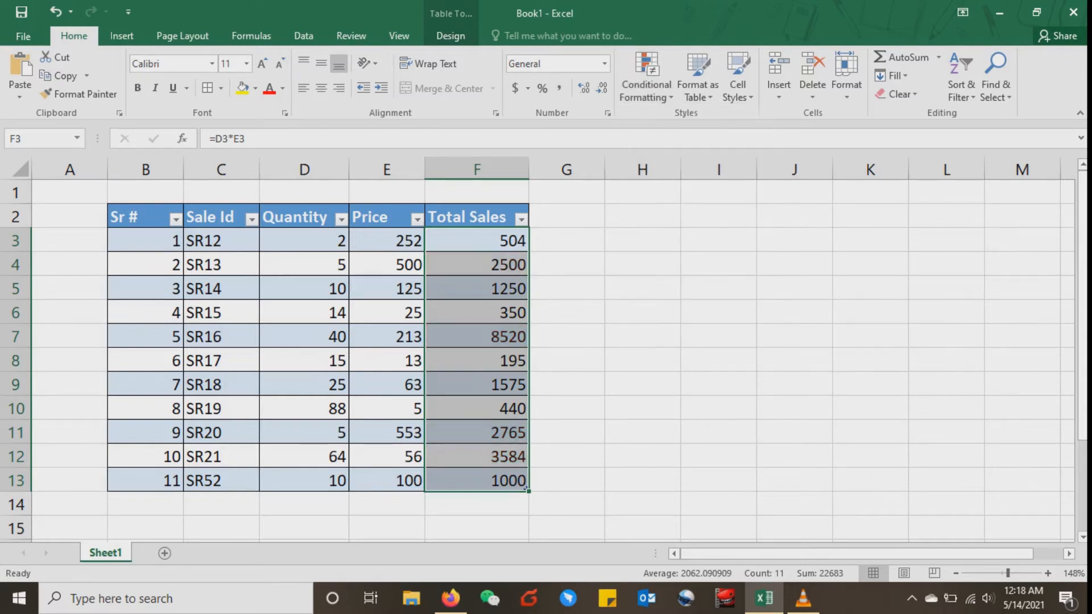
click(477, 289)
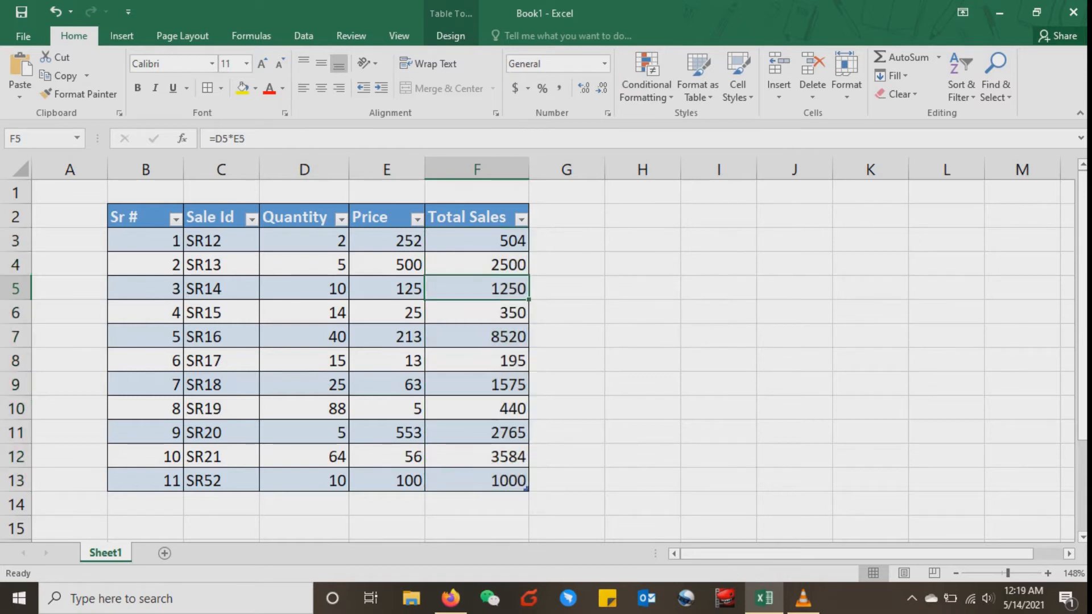
Preview a Less Than 500 highlight rule on the Total Sales cells, then dismiss it without applying.
click(476, 205)
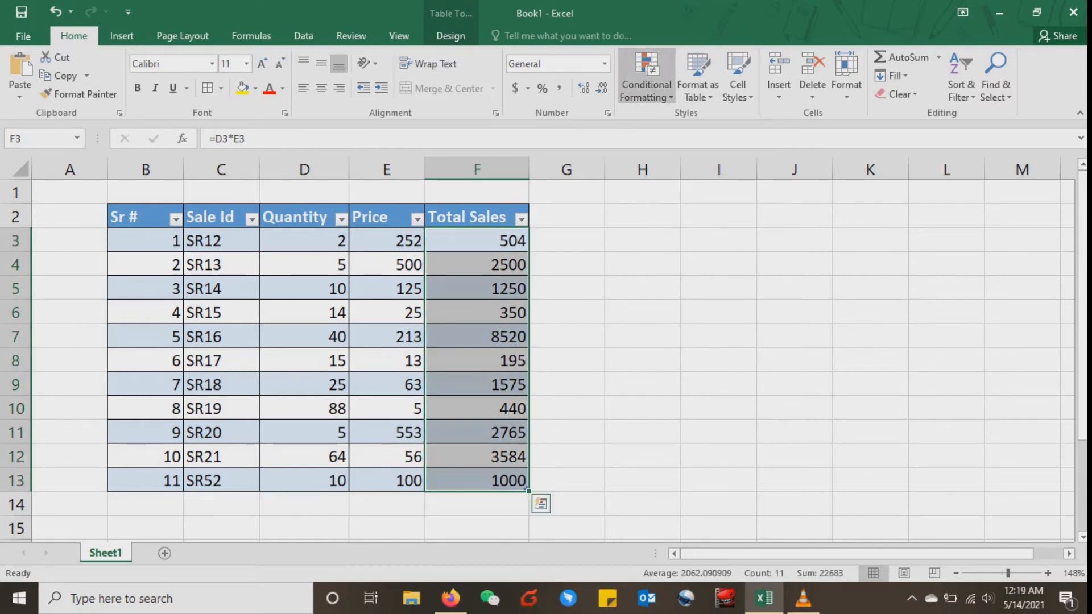
click(647, 79)
mouse_move(700, 122)
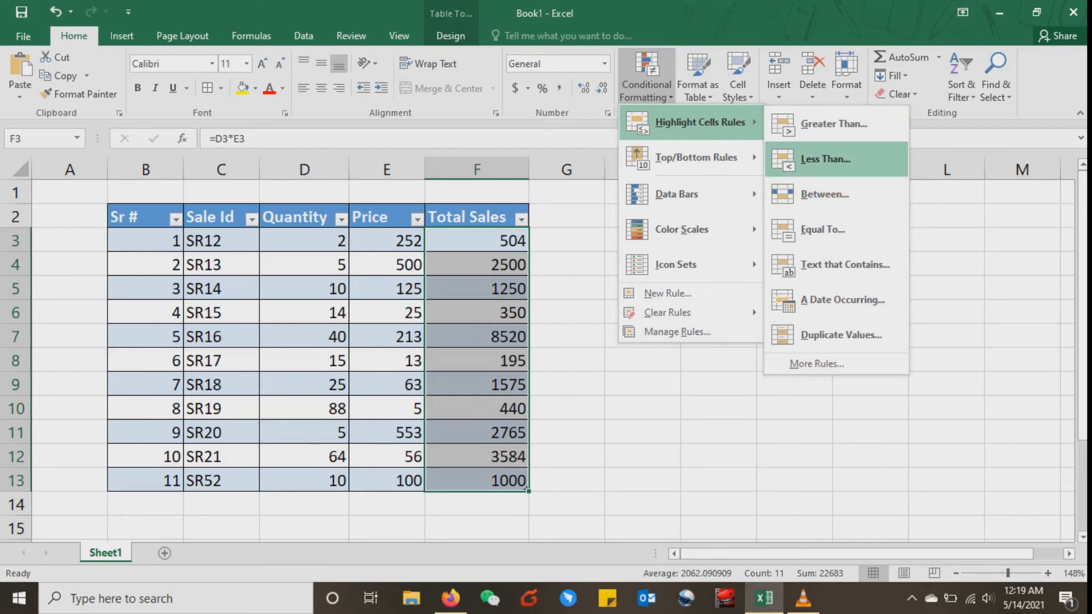
click(824, 159)
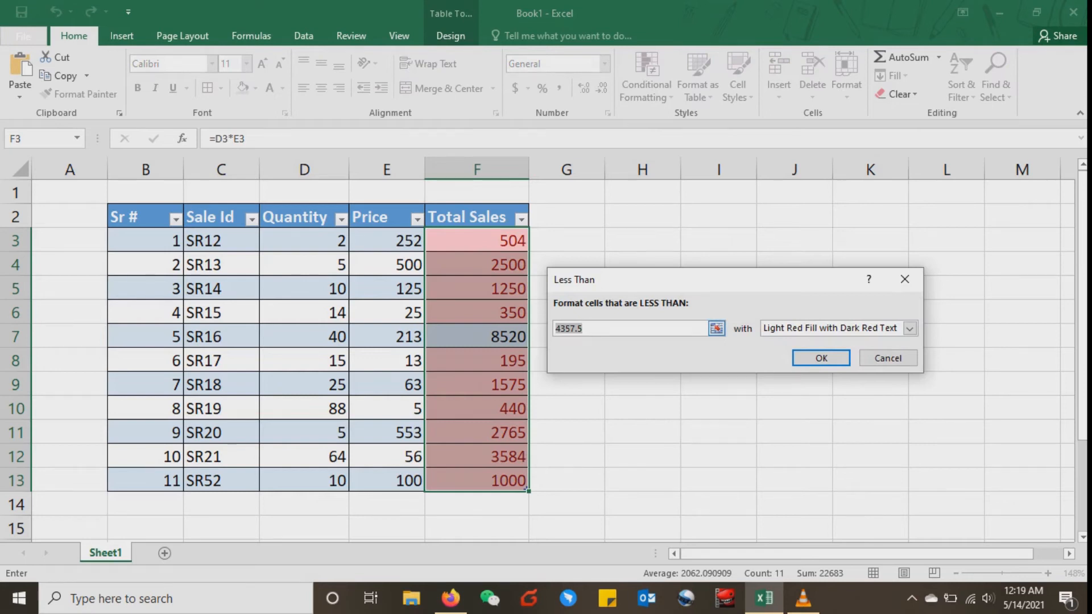
text(500)
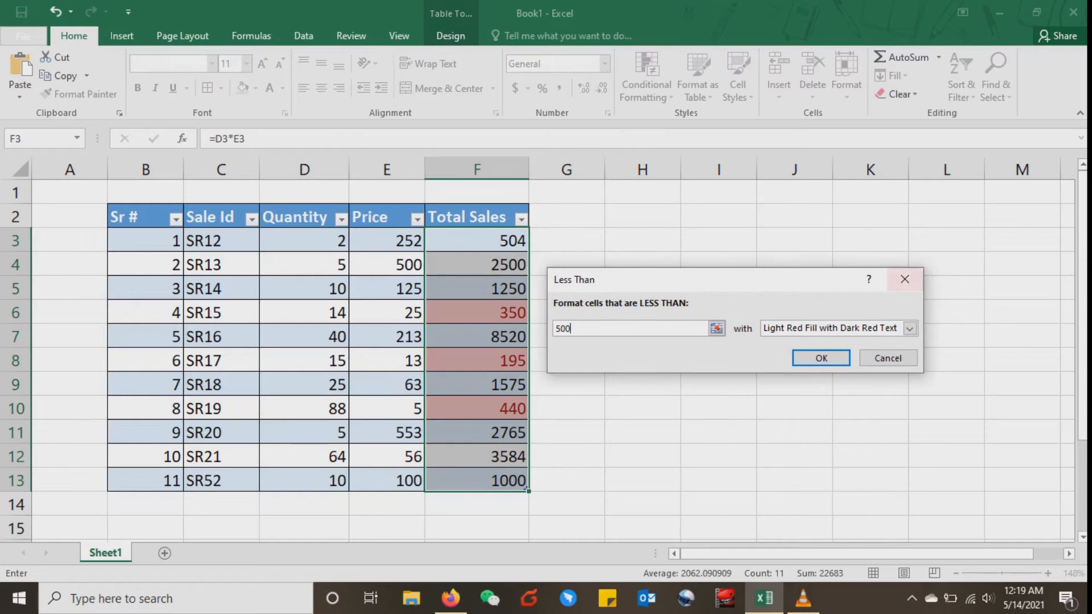
click(904, 279)
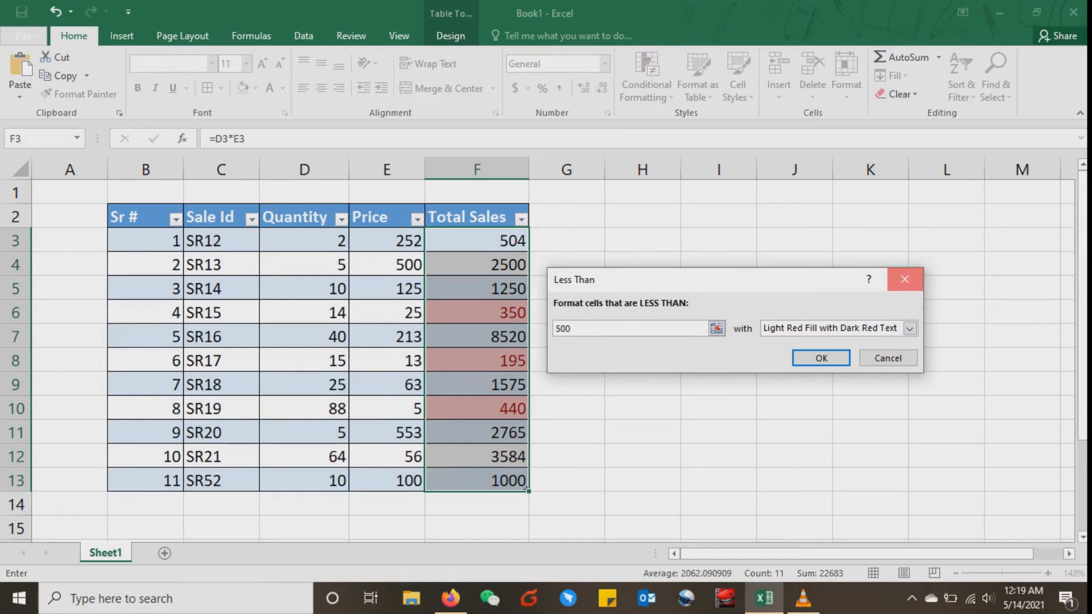
Apply a Between highlight rule for 590 to 2000 with Light Red Fill with Dark Red Text to the Total Sales cells.
click(647, 85)
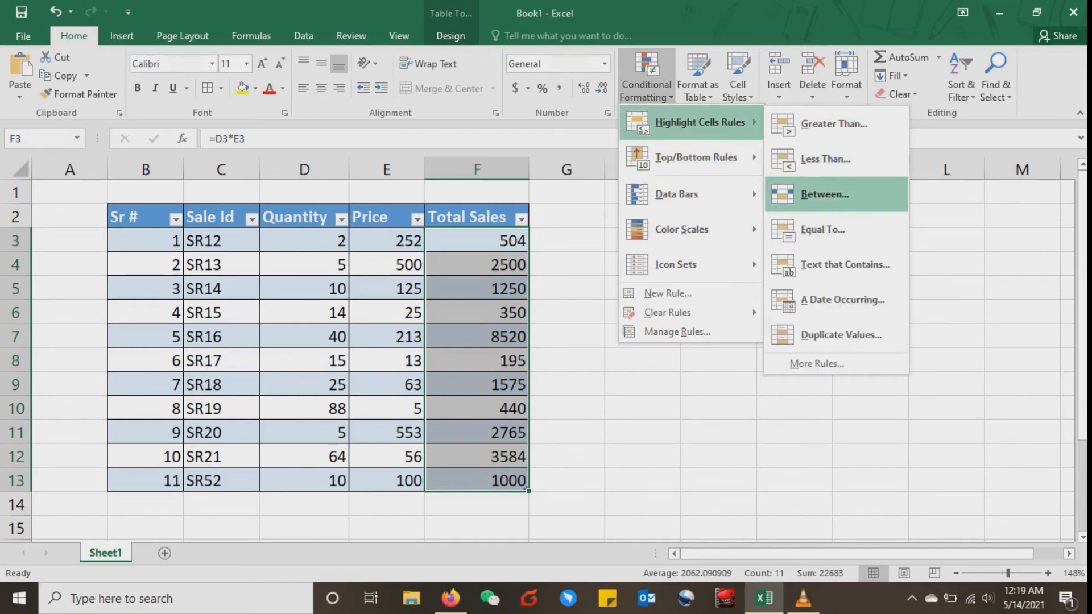
click(824, 194)
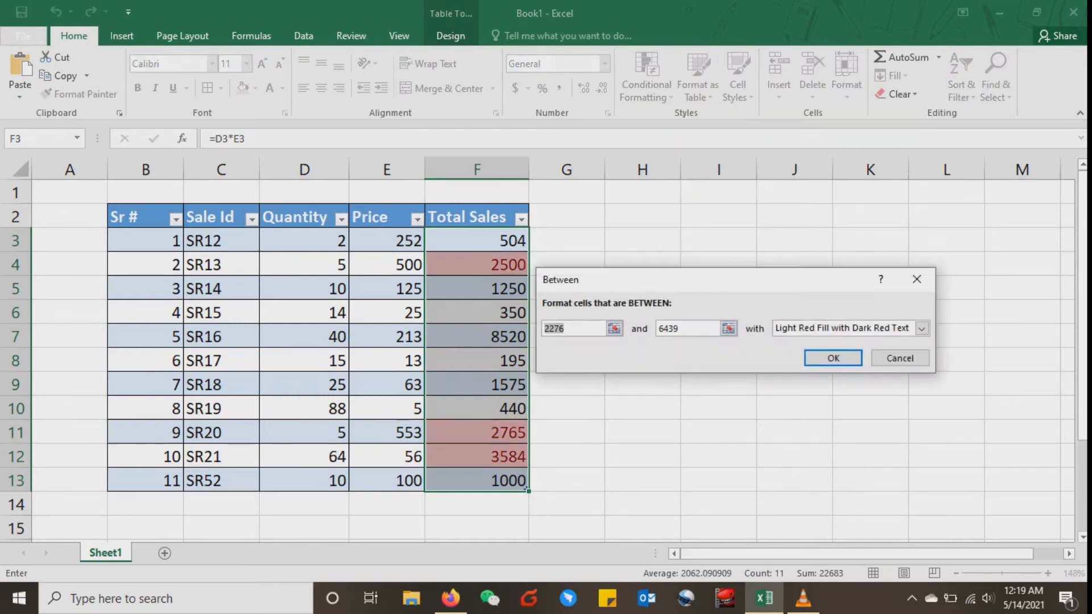
text(590)
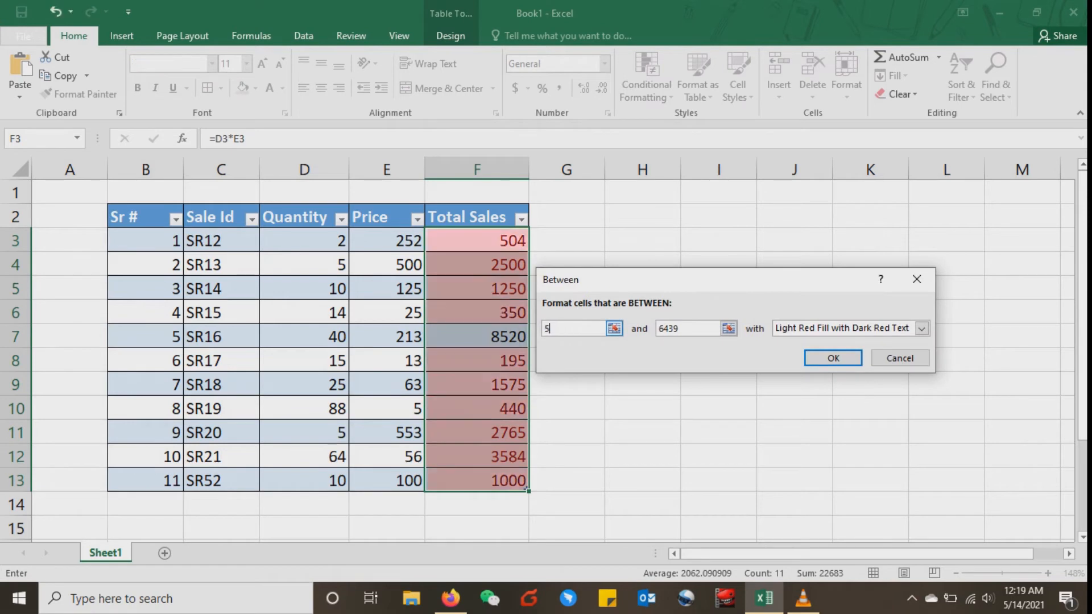
key(Tab)
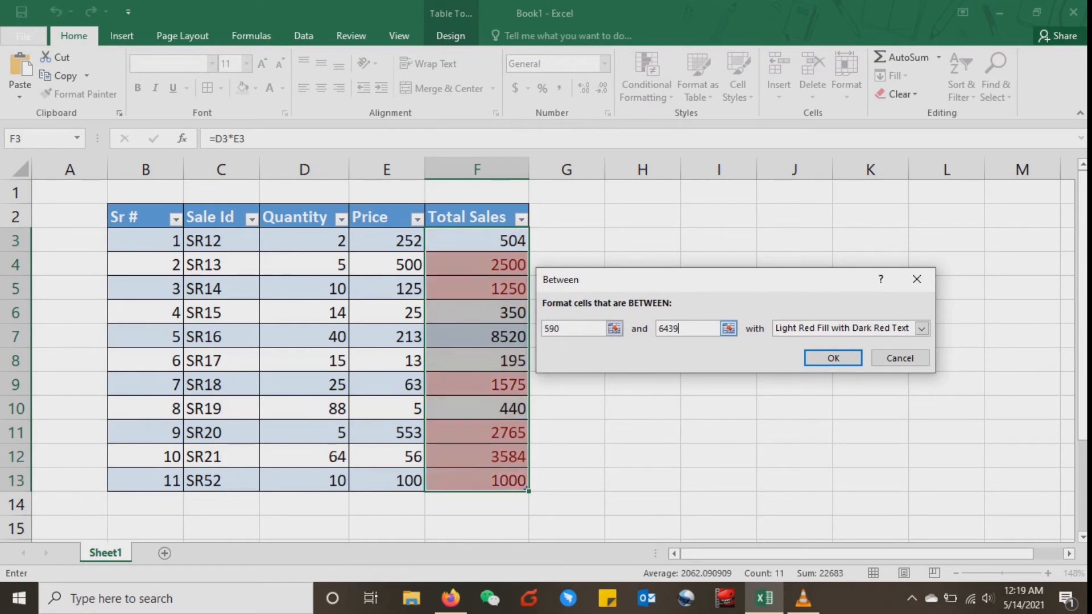
key(BackSpace)
text(2000)
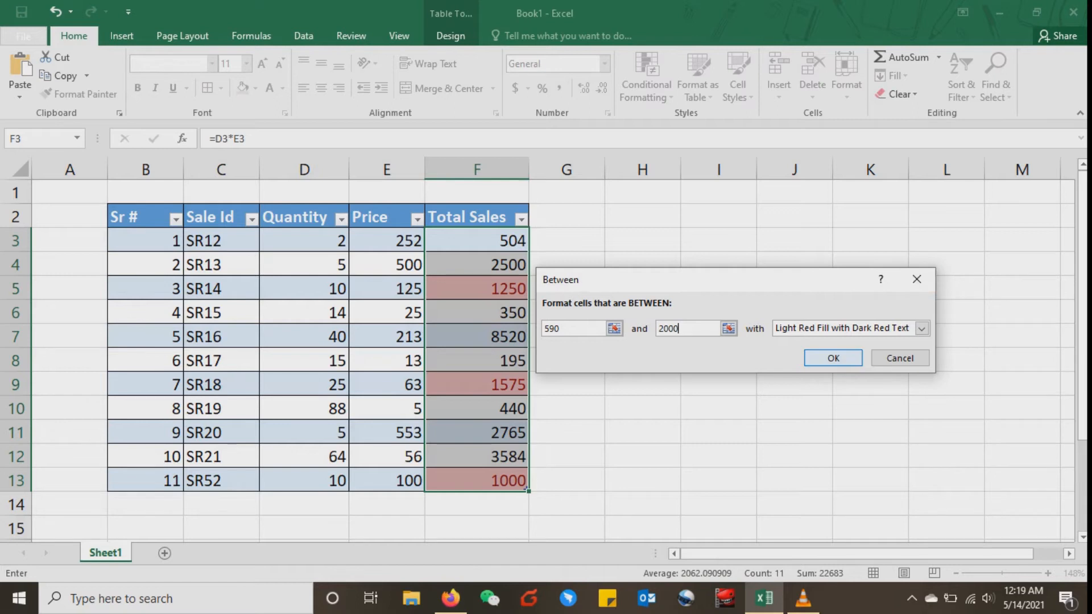
key(Return)
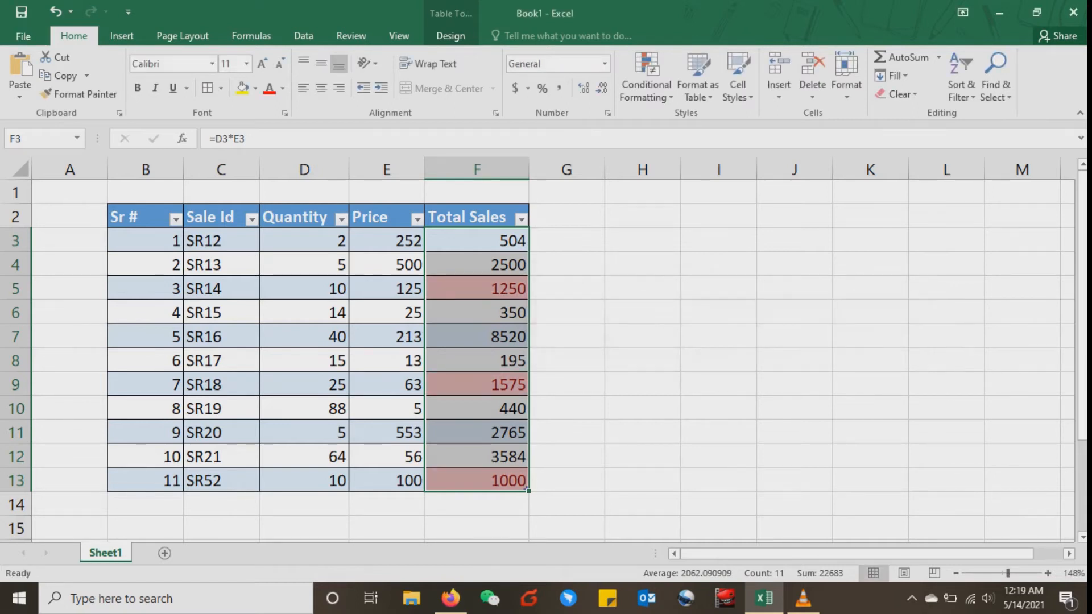
Add a new row below the last sale with Sr # 12 and Sale Id SR44.
click(145, 480)
click(145, 504)
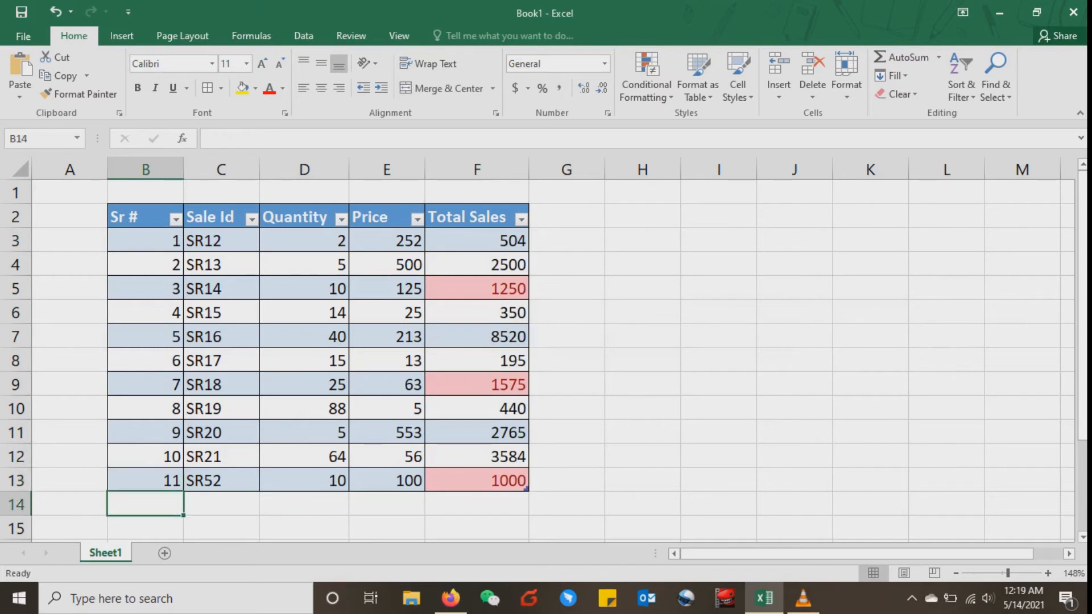
text(12)
key(Tab)
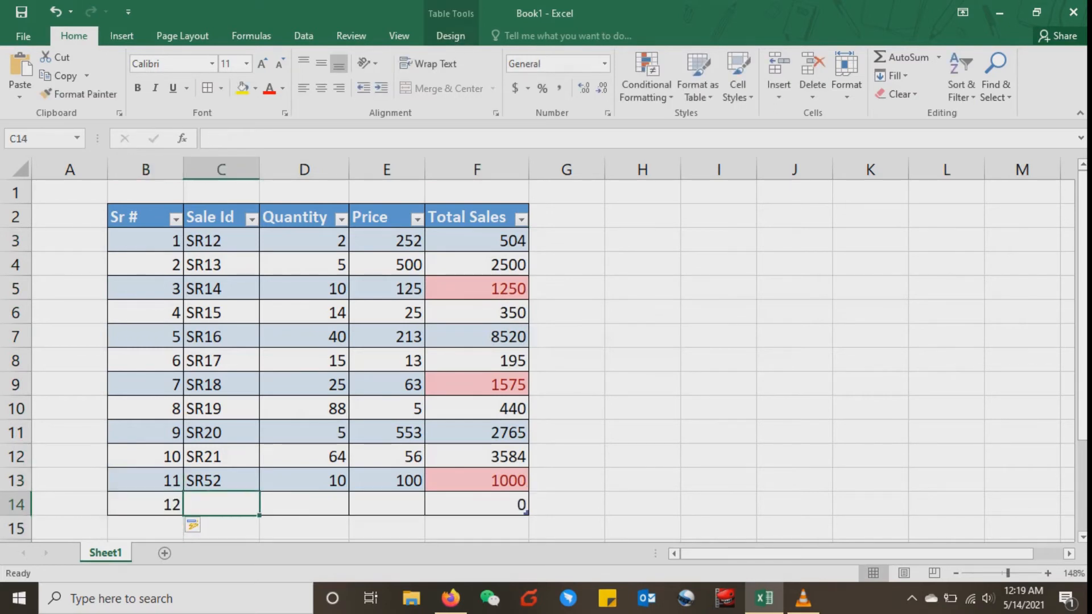
text(SR44)
key(Tab)
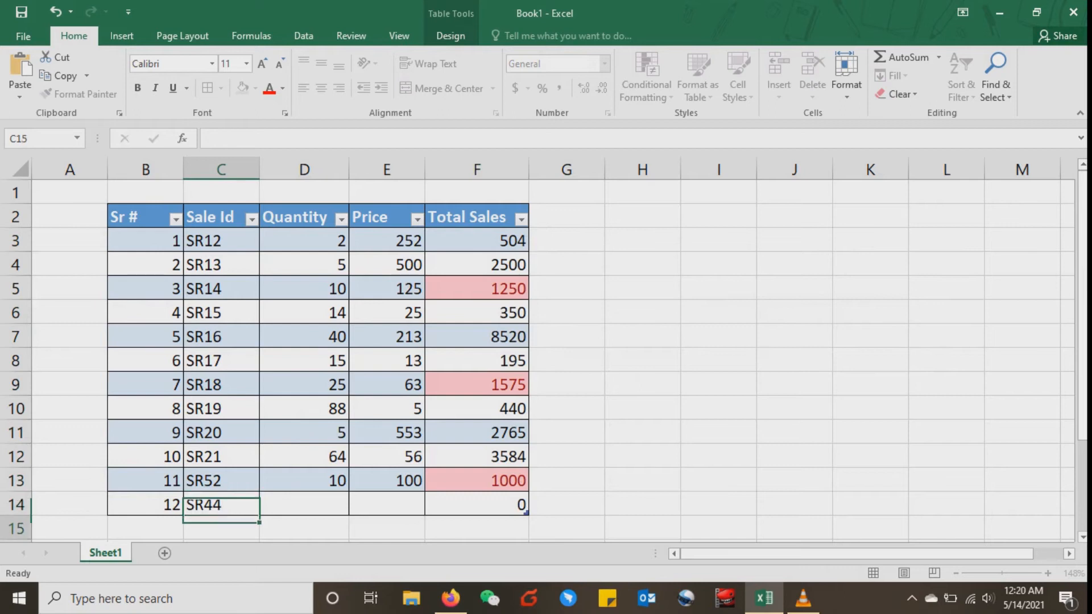
Enter a Quantity of 87 and a Price of 7 for sale SR44, and check its Total Sales cell.
text(87\)
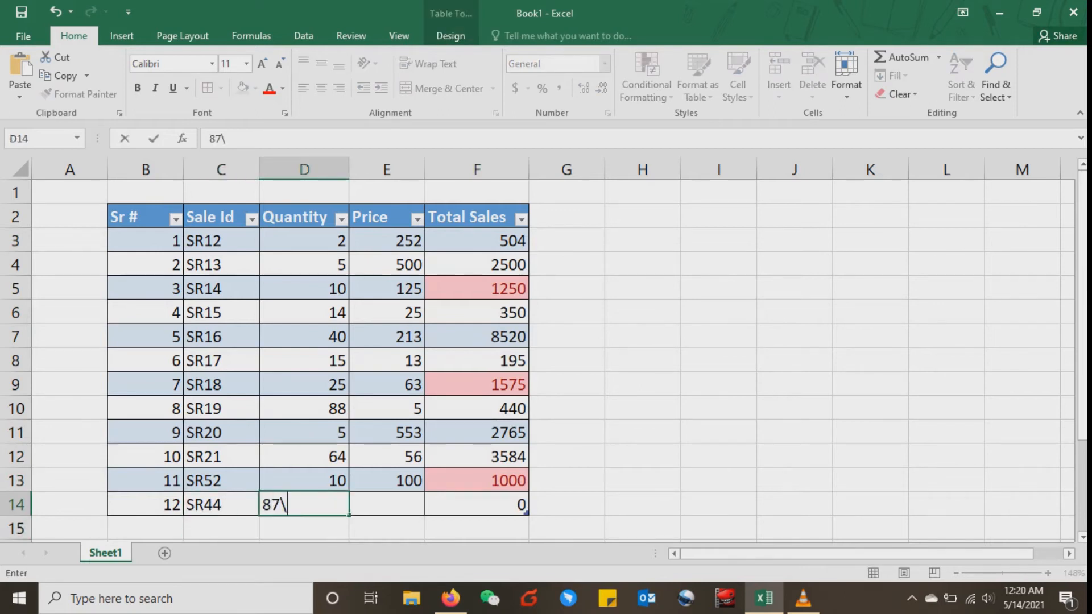
key(BackSpace)
key(Tab)
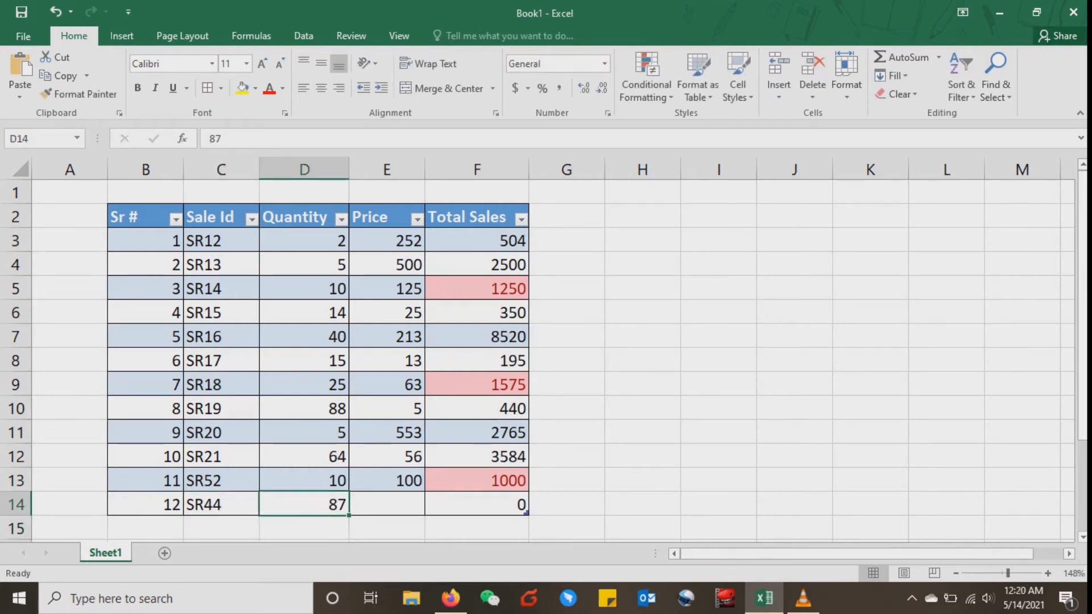
text(7)
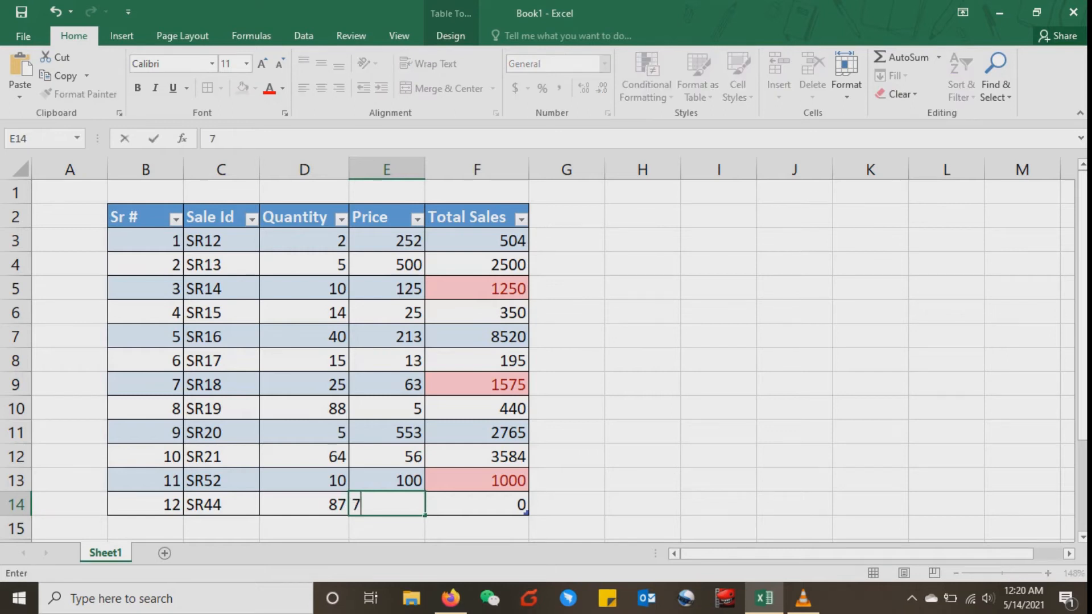
key(Return)
key(Up)
key(Right)
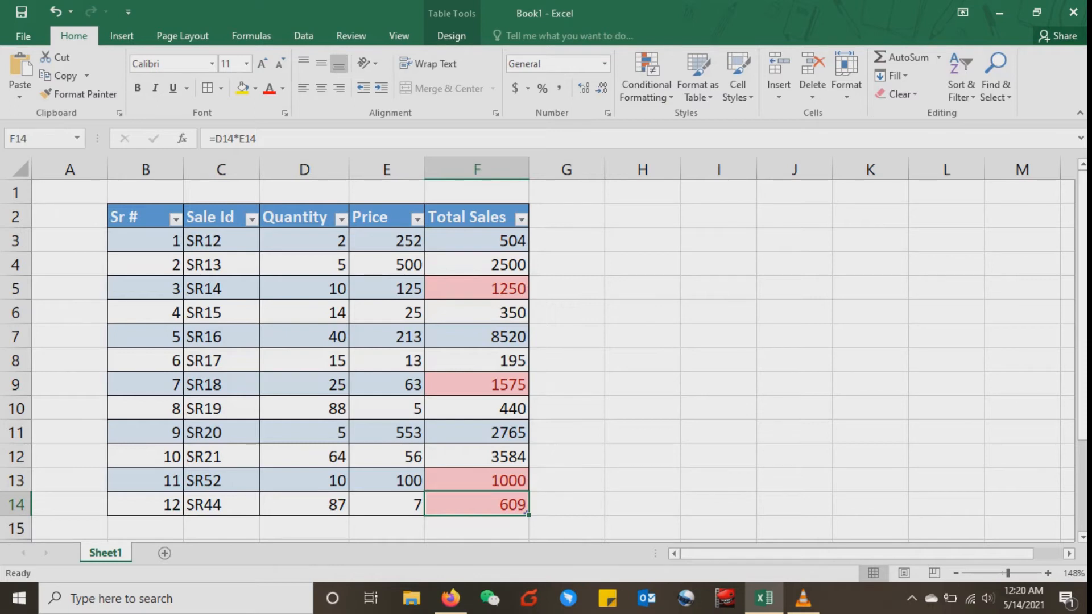
Set the Price of sale SR44 to 2.
key(Left)
text(2)
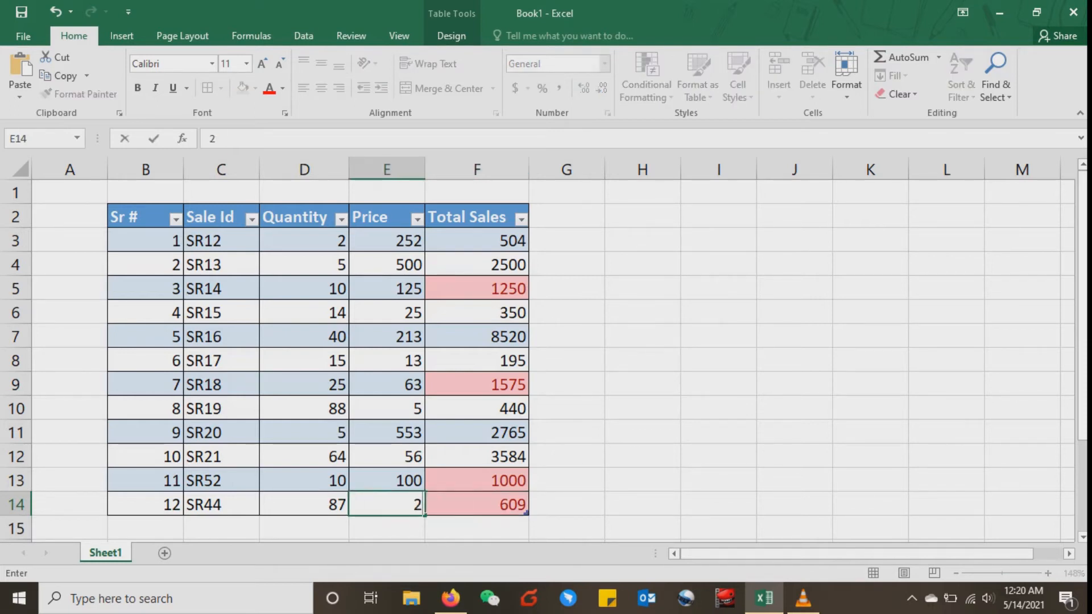
key(Return)
key(Up)
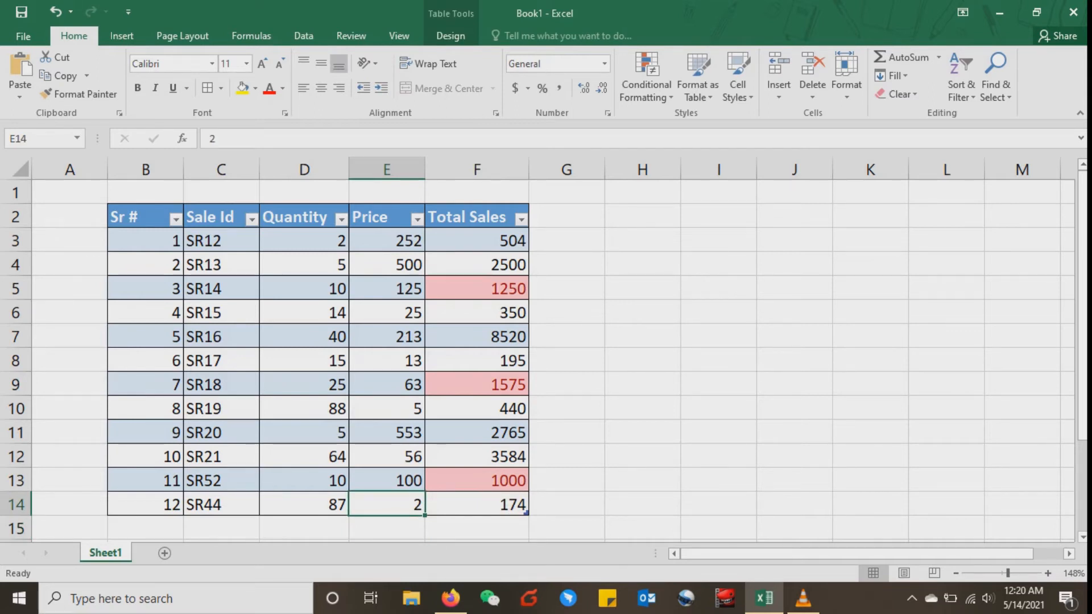
Set the Price of sale SR44 to 250.
text(250)
key(Return)
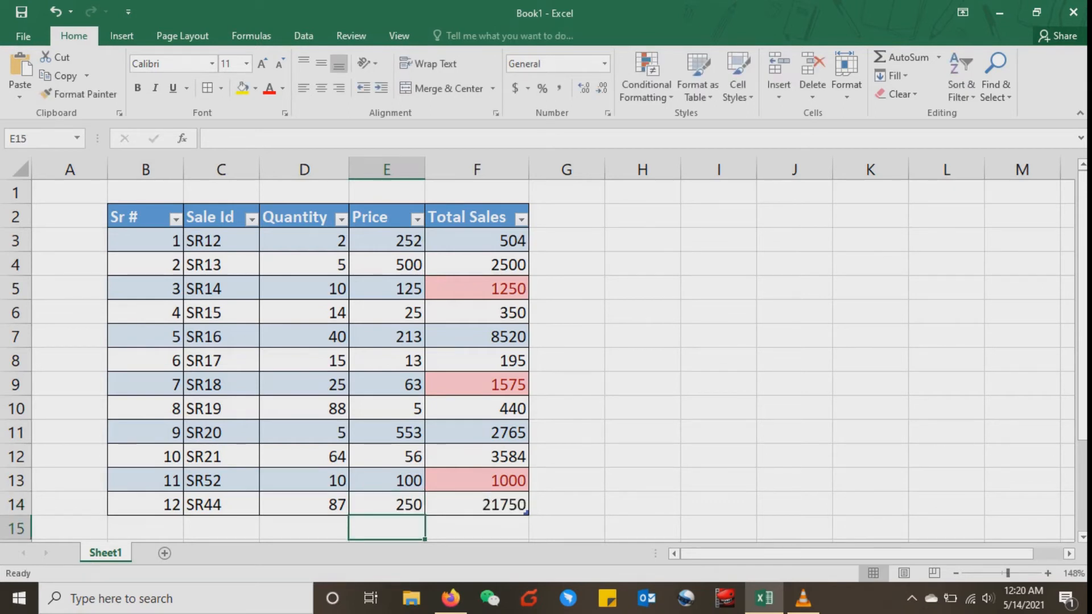
key(Up)
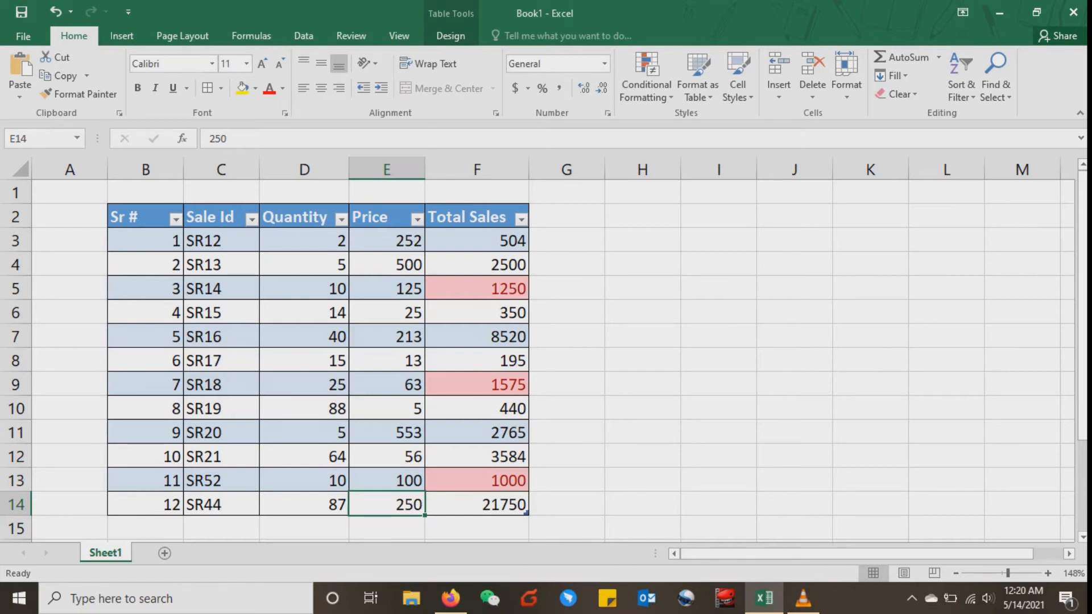
Clear the Between highlight rule from the Total Sales cells F3:F14.
drag(477, 240, 477, 505)
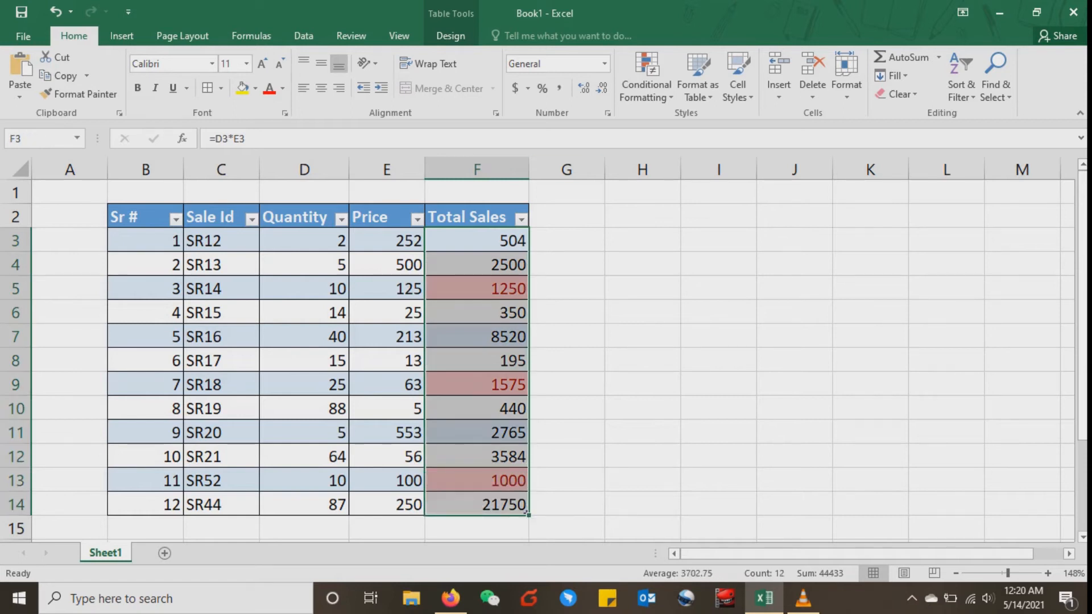
click(646, 85)
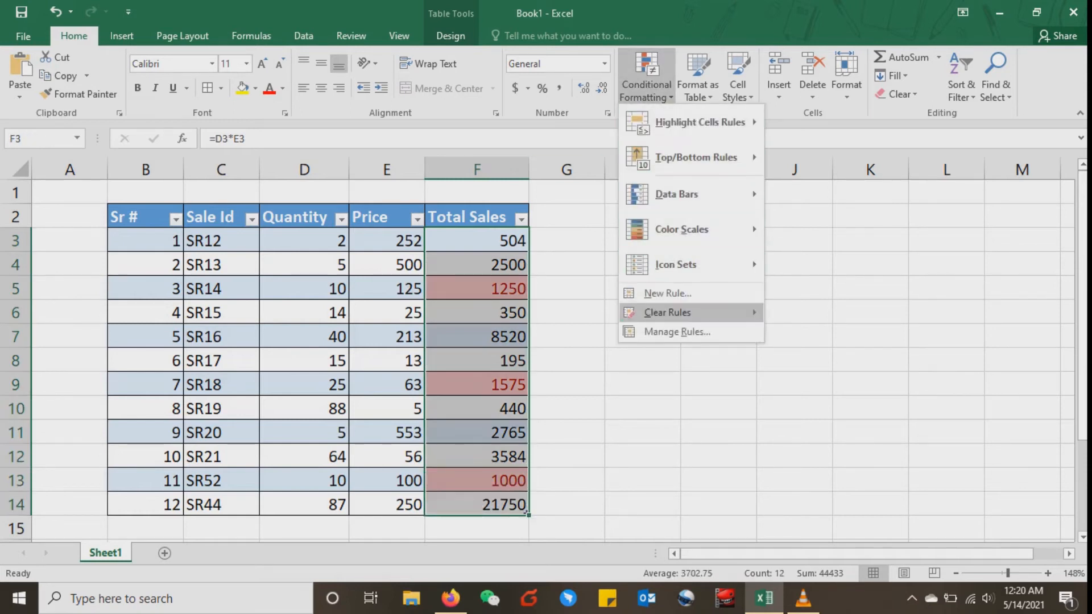
mouse_move(683, 312)
click(846, 352)
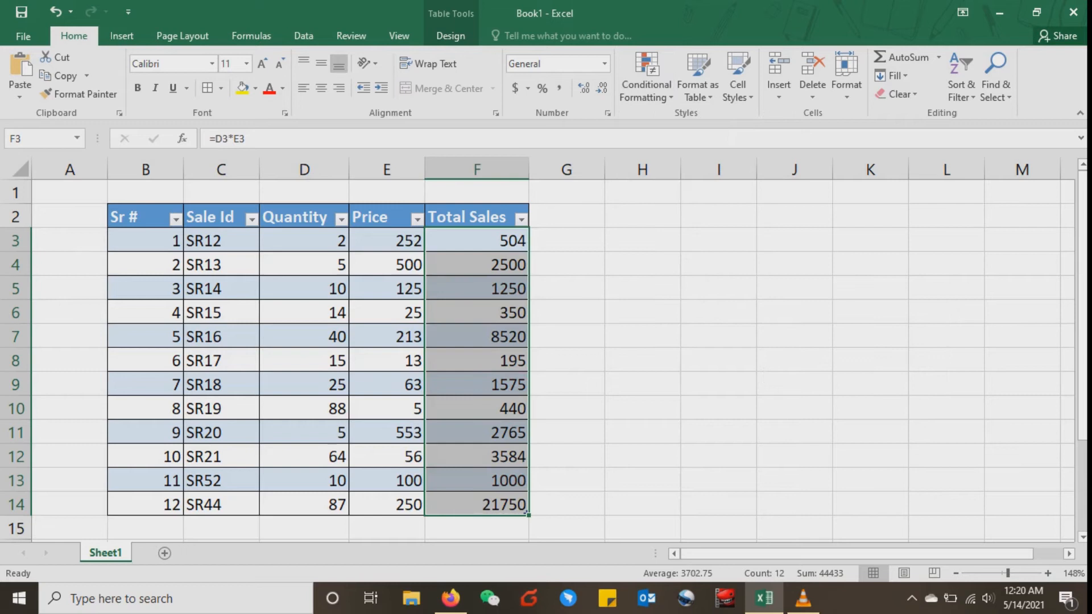
Apply a Duplicate Values highlight rule with Light Red Fill with Dark Red Text to the Total Sales cells.
click(646, 85)
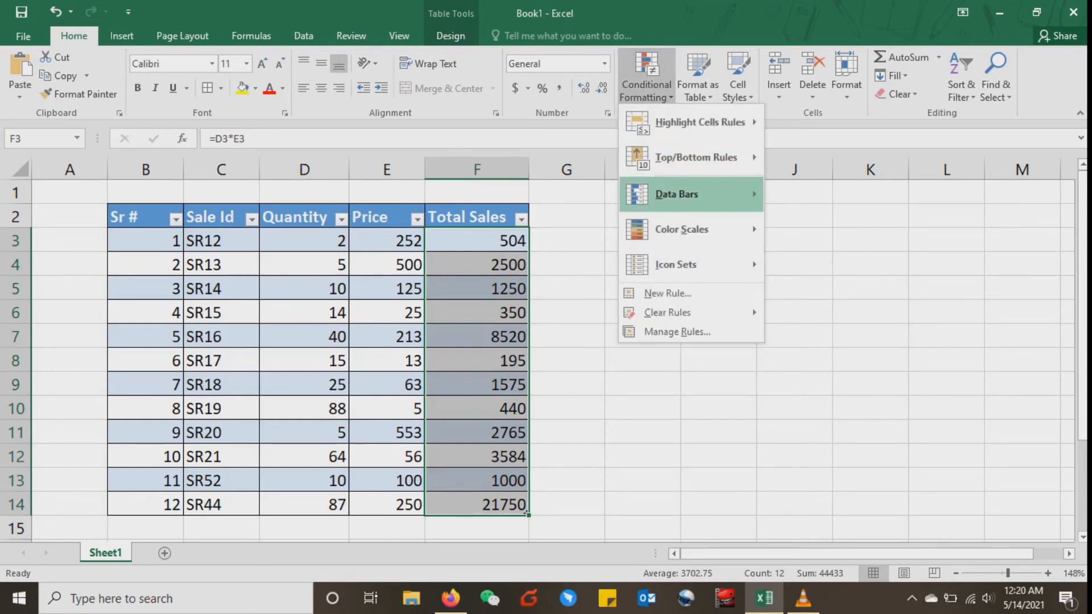
mouse_move(699, 122)
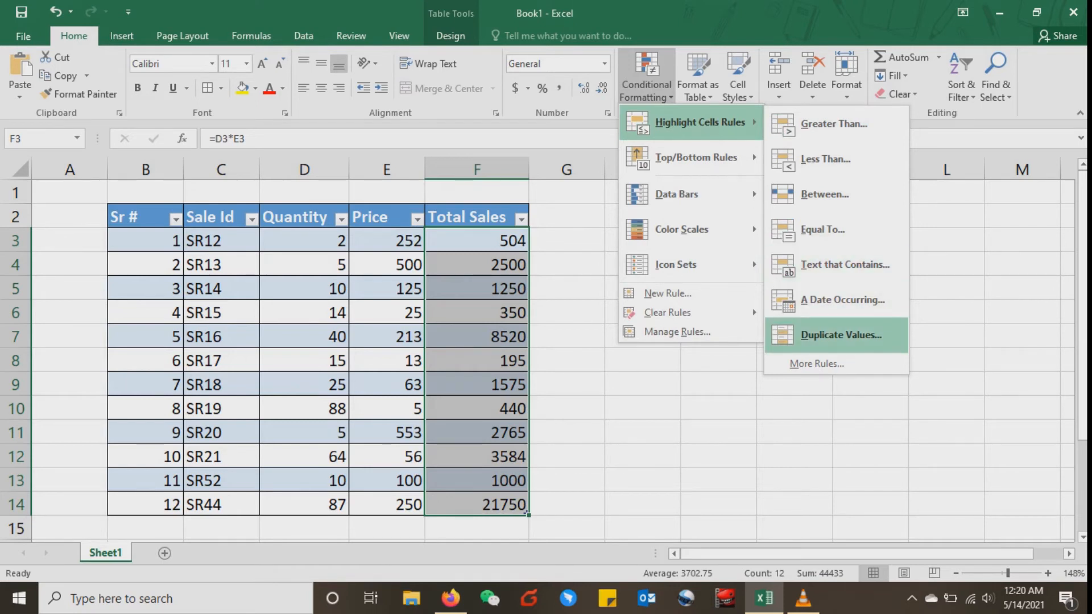
click(840, 335)
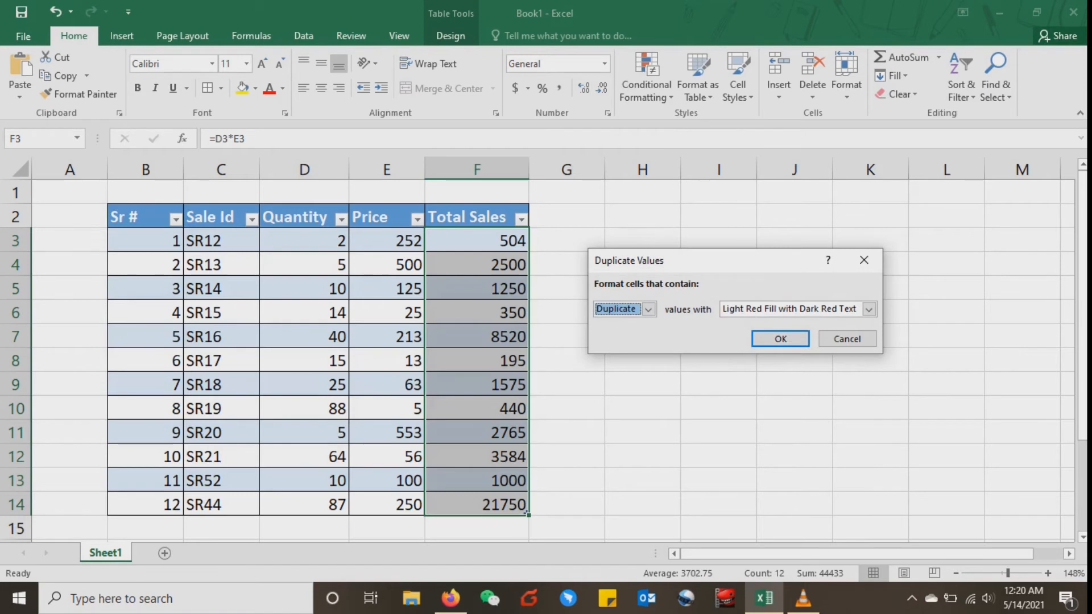
key(Return)
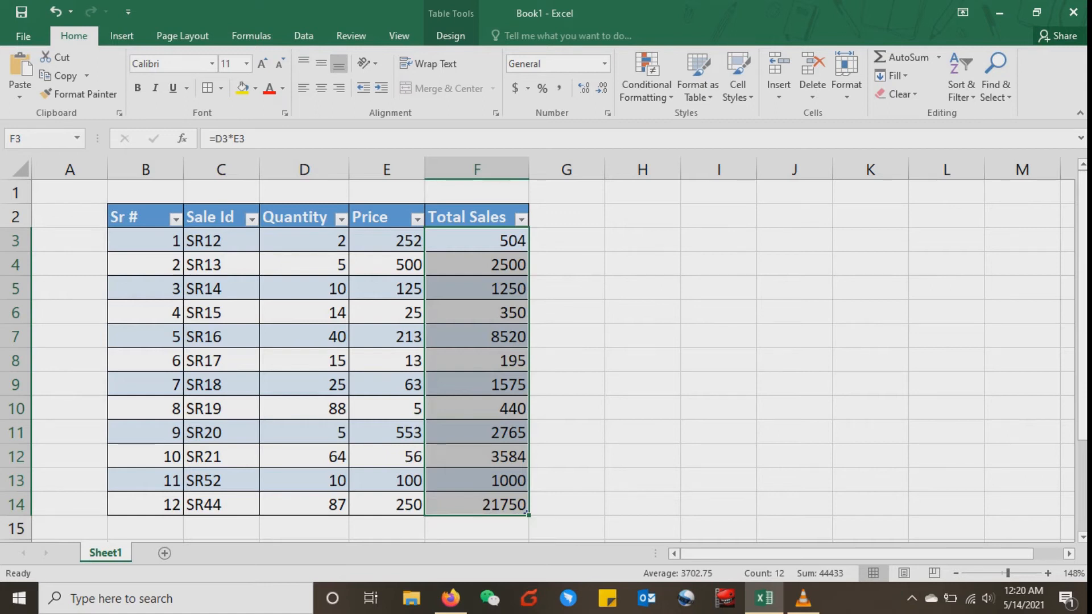
Apply a Duplicate Values highlight rule with Light Red Fill with Dark Red Text to the Sale Id cells C3:C14.
click(222, 240)
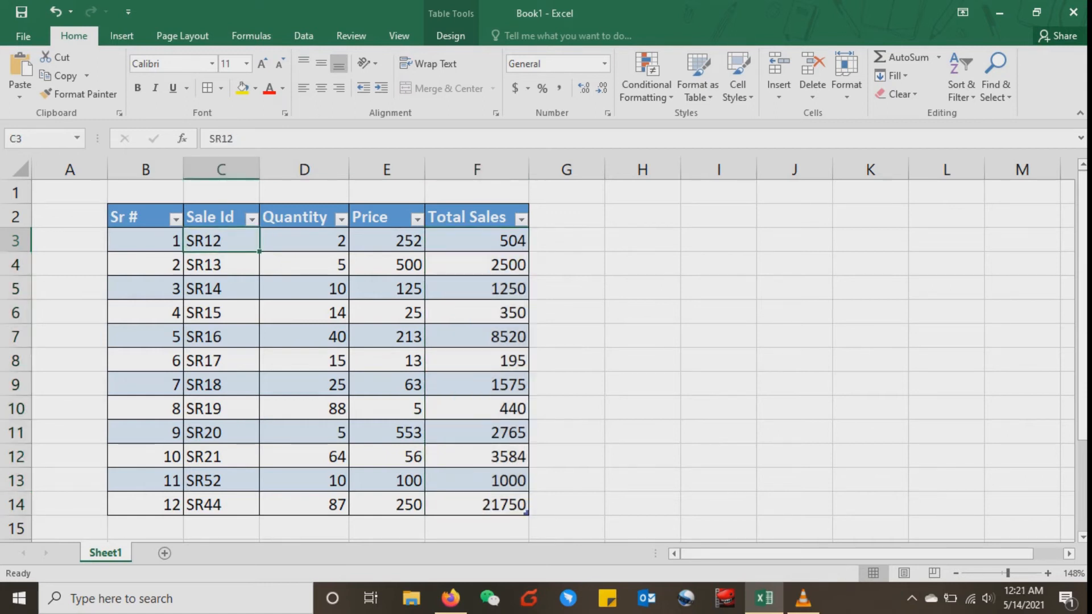
click(214, 217)
drag(221, 240, 221, 504)
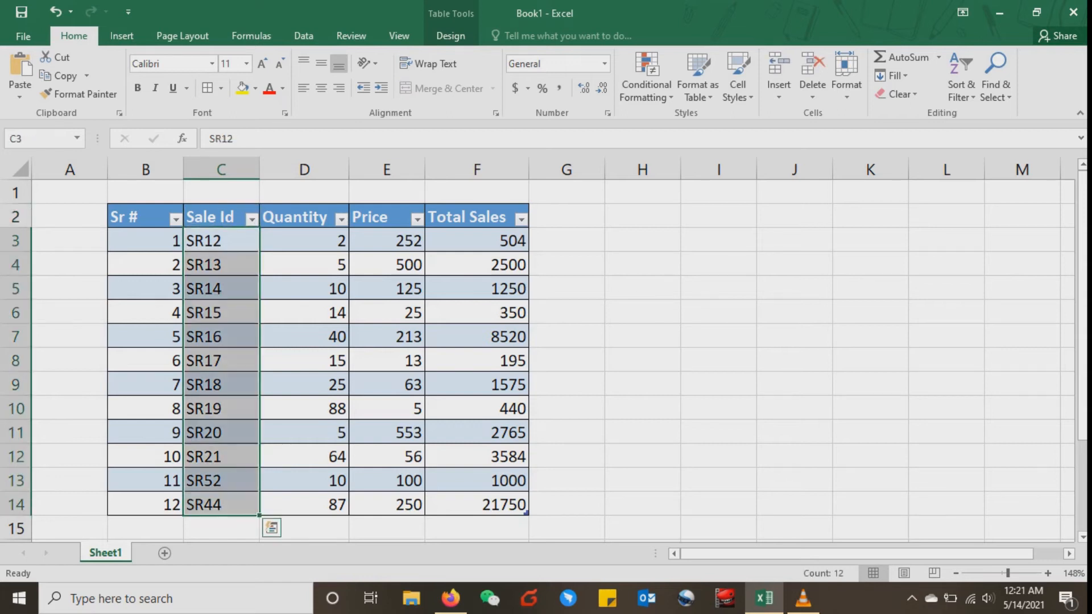
click(646, 77)
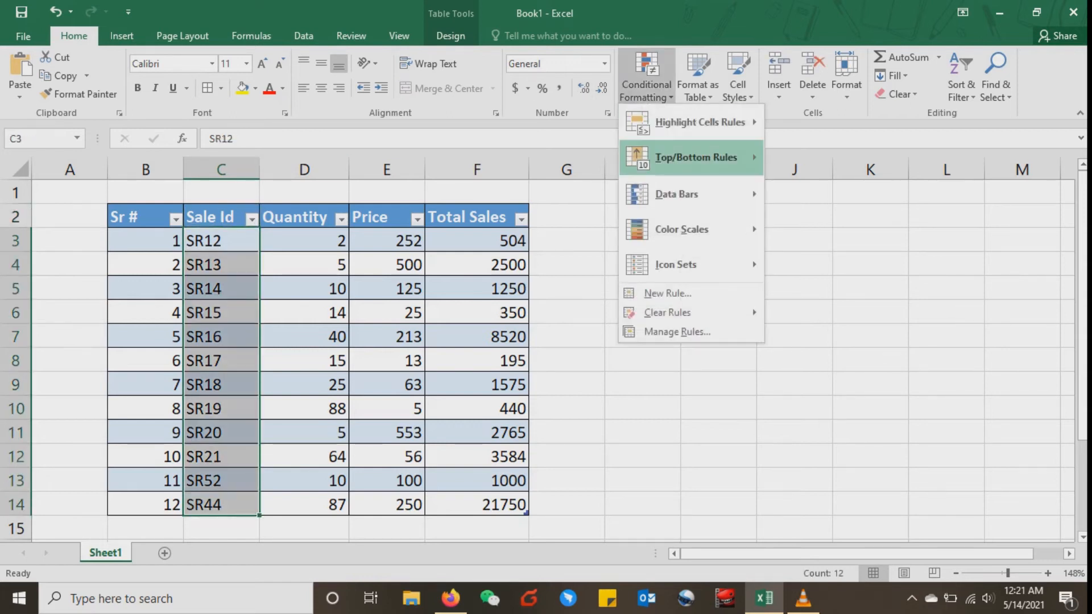
mouse_move(700, 121)
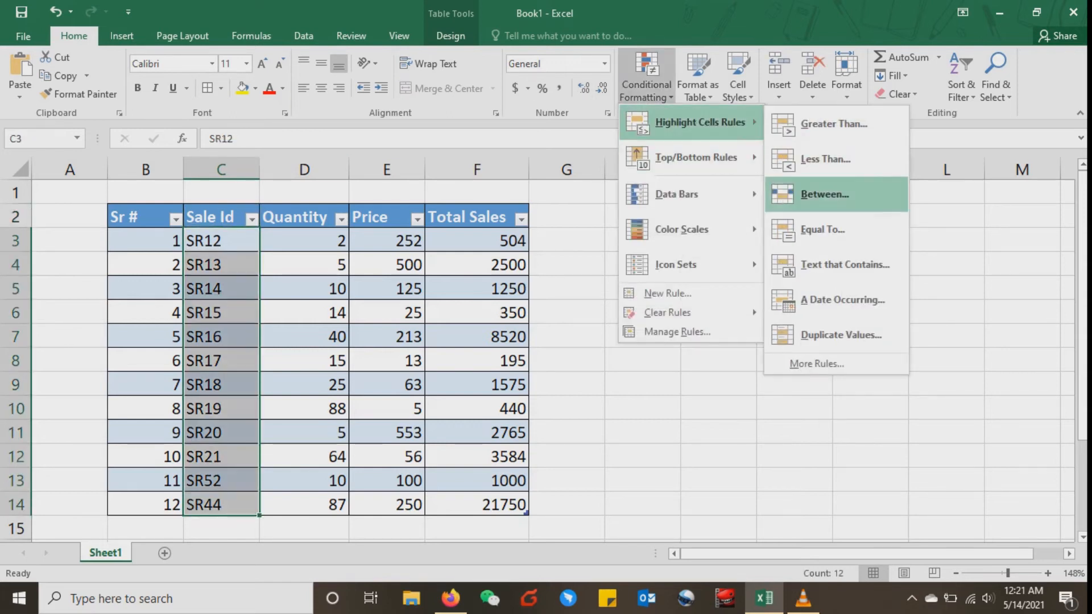
click(840, 335)
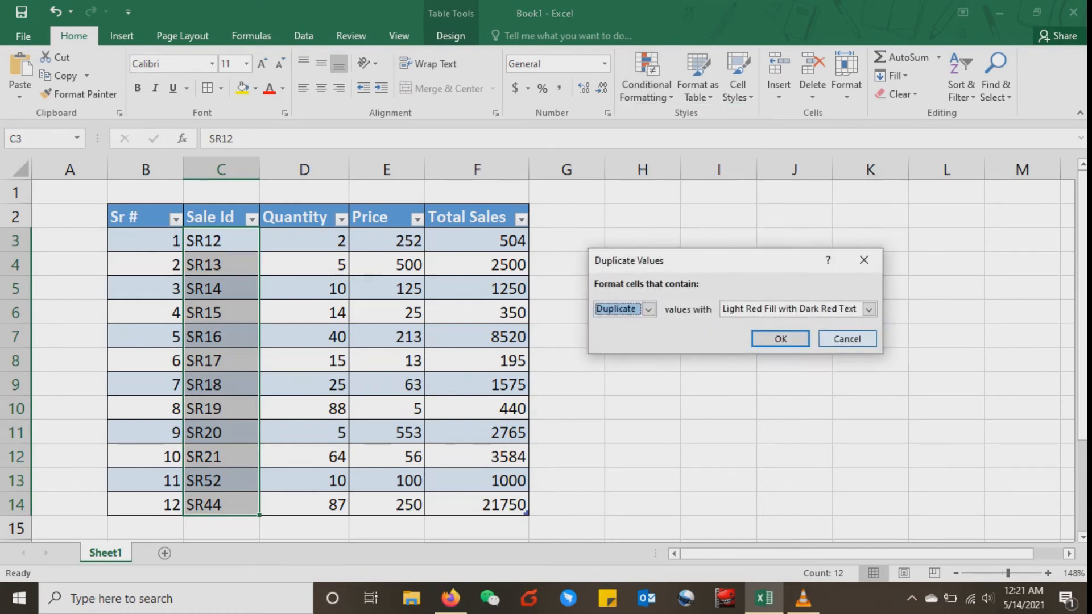
click(780, 338)
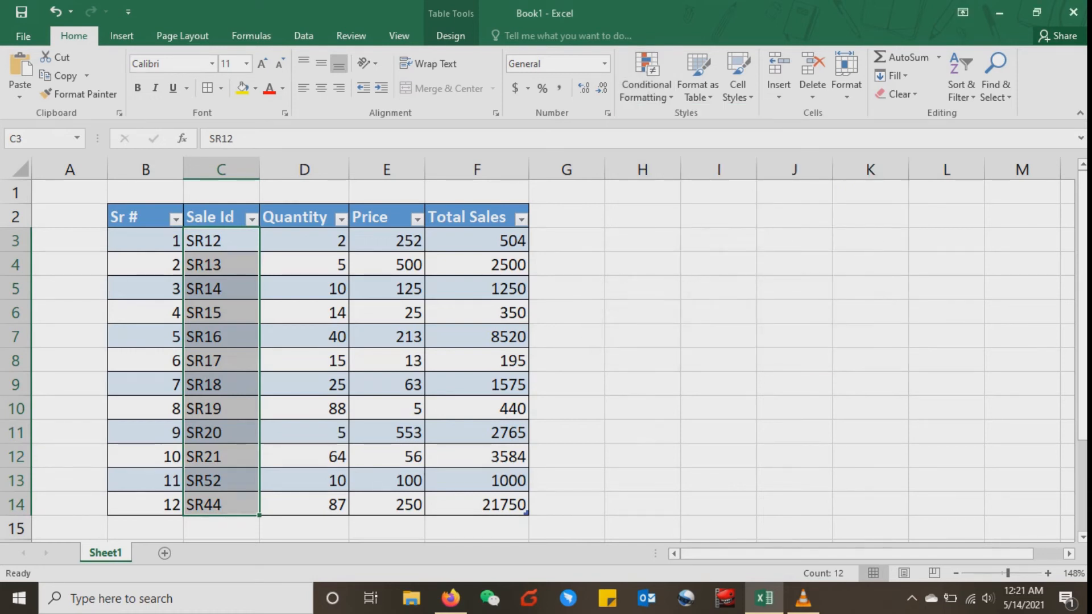
Change the Sale Id in the table's last row to SR20 so it duplicates an existing id.
click(221, 433)
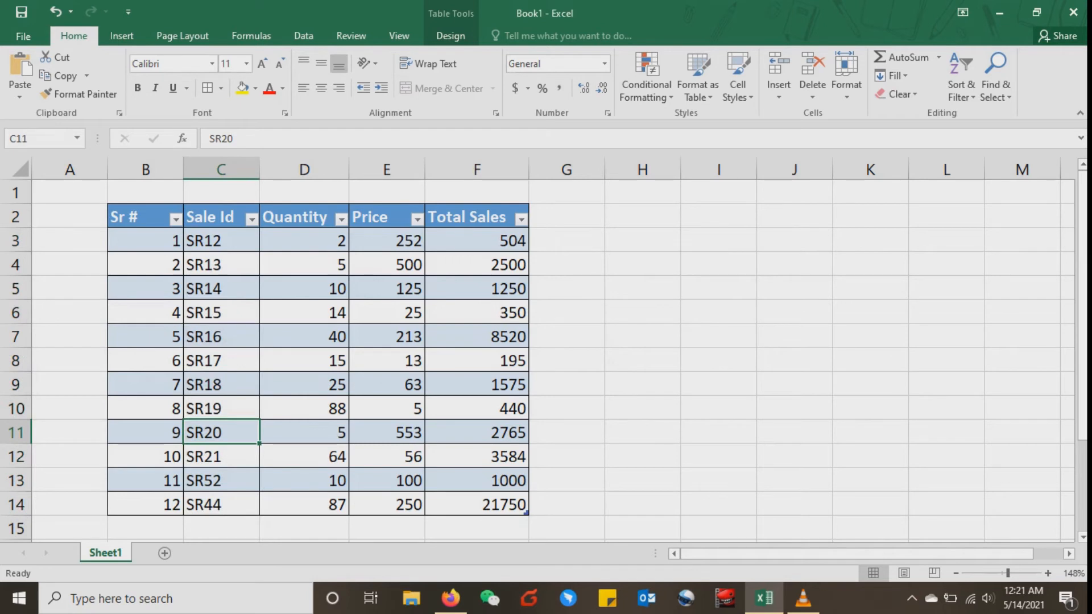
click(221, 505)
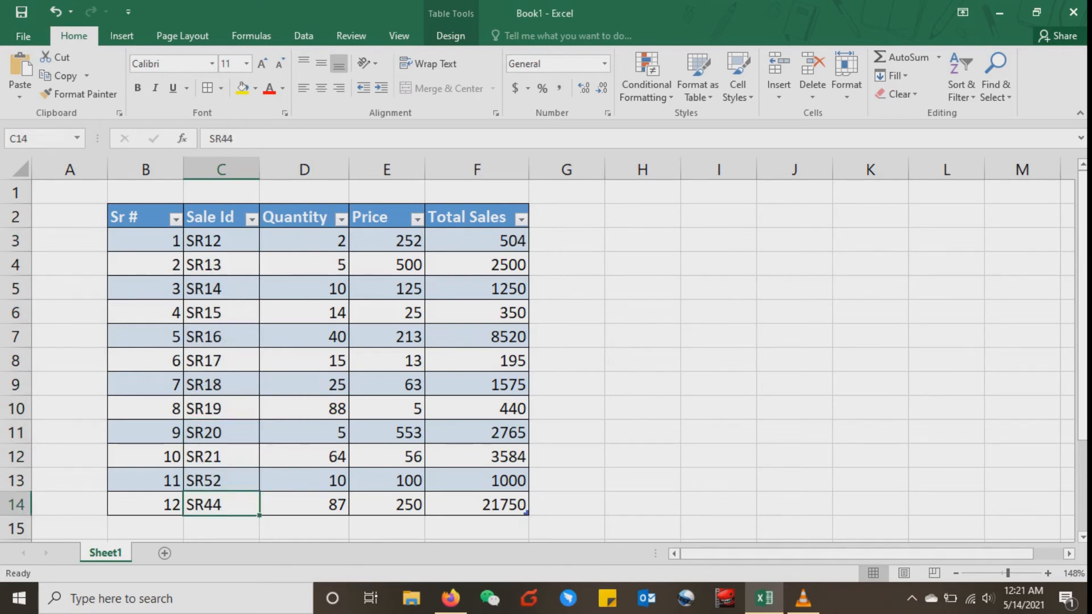
text(SR20)
key(Return)
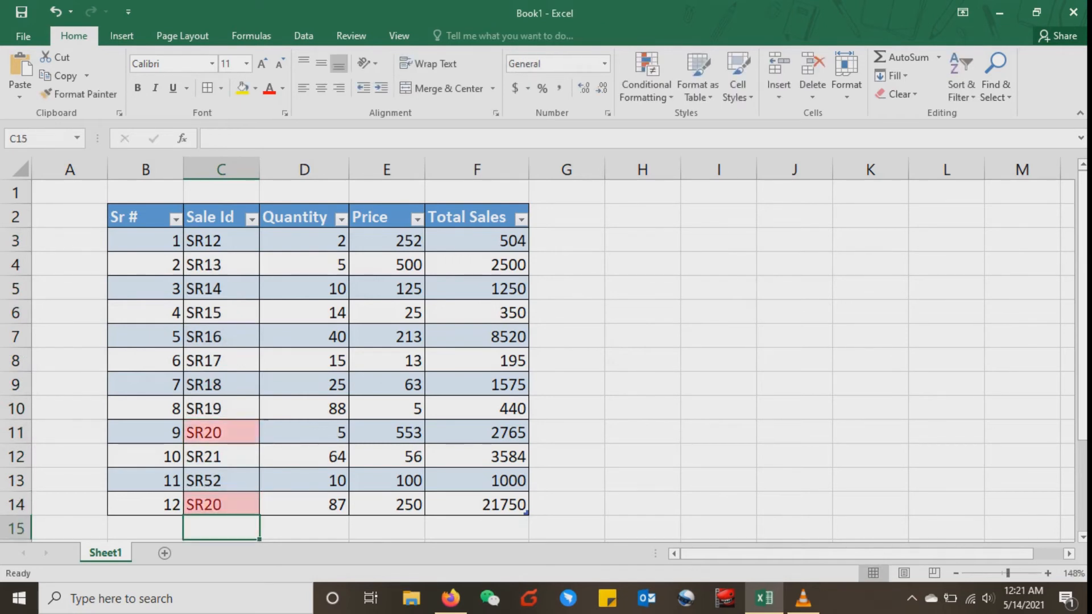
key(Up)
key(Up)
key(Up)
key(Up)
key(Up)
key(Up)
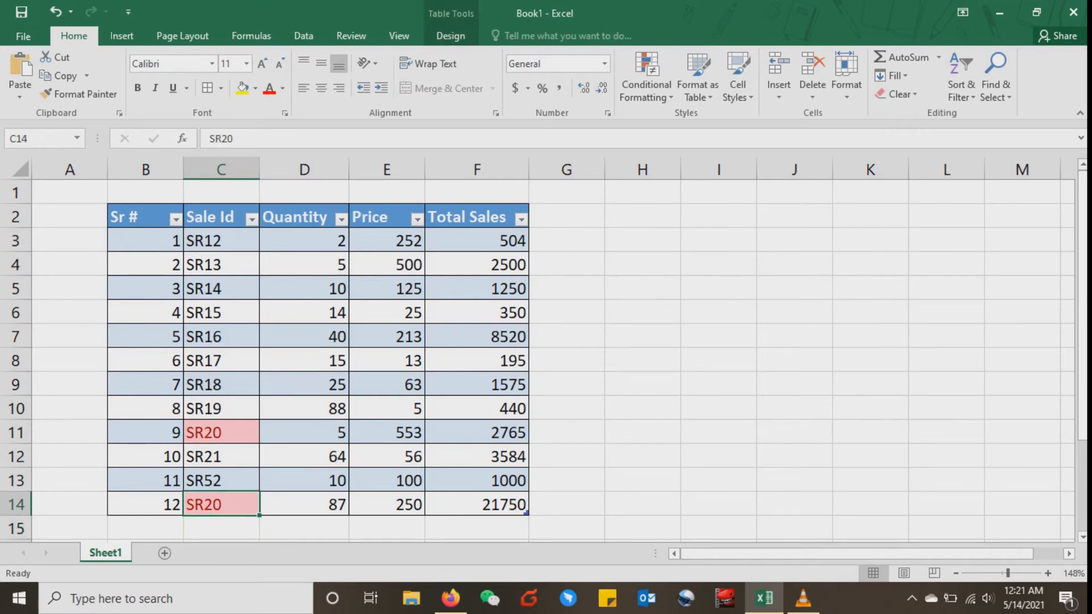
key(Up)
key(Up)
key(Up)
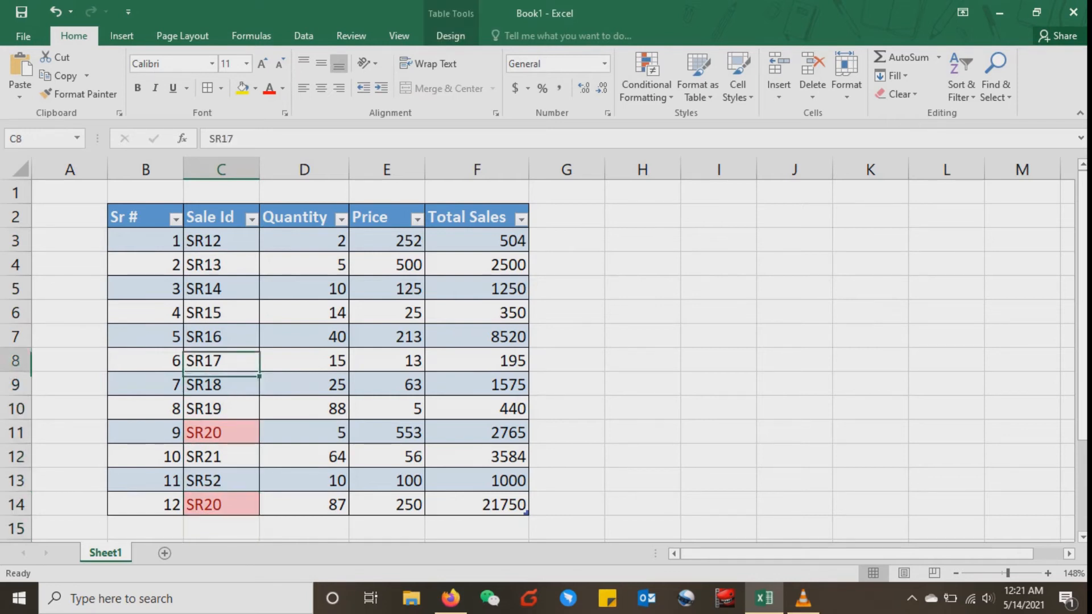
Change the Sale Id in cell C8 to SR12 so it duplicates the first row's id.
key(Down)
key(Down)
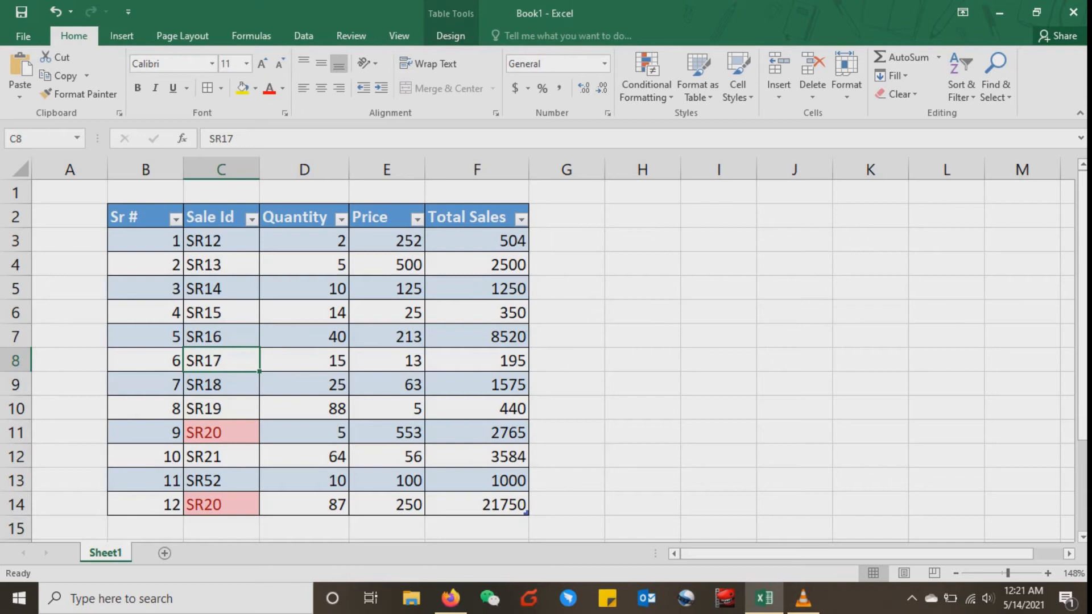
key(Down)
key(Down)
key(Down)
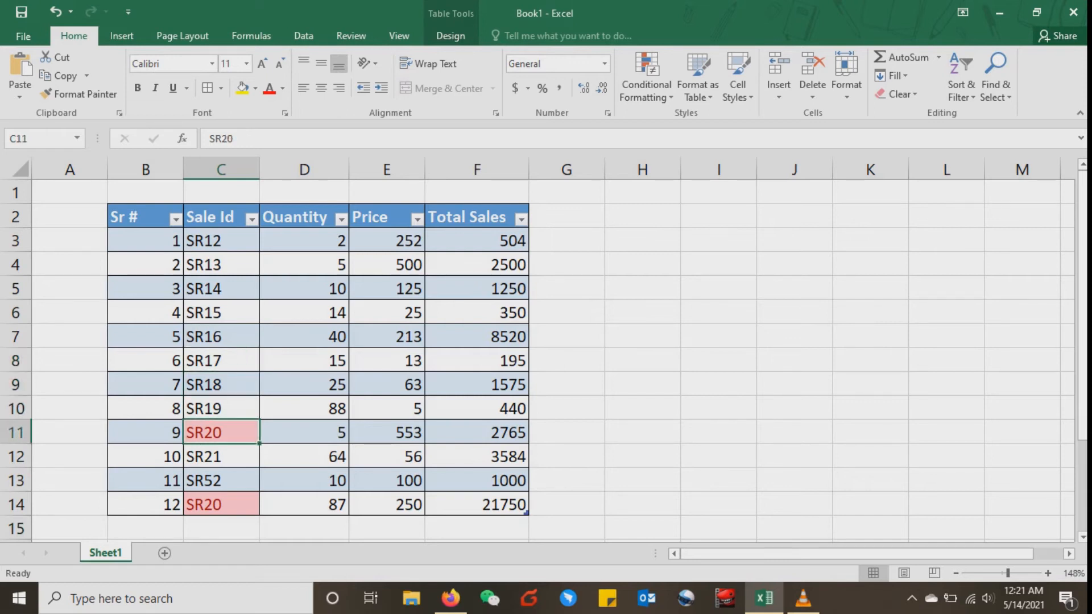
click(221, 360)
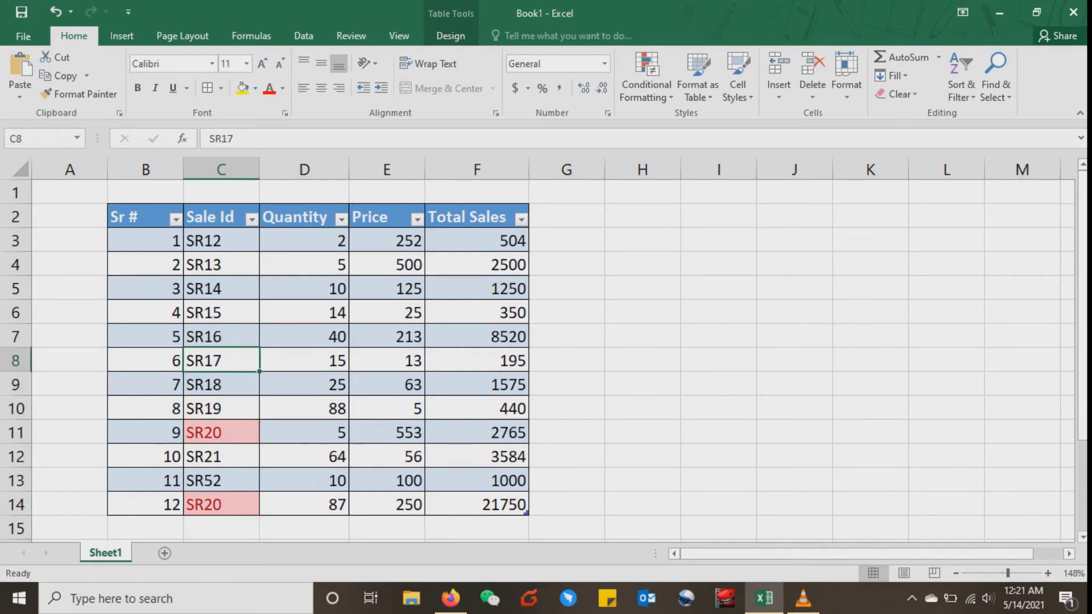
key(Down)
key(Up)
text(SR12)
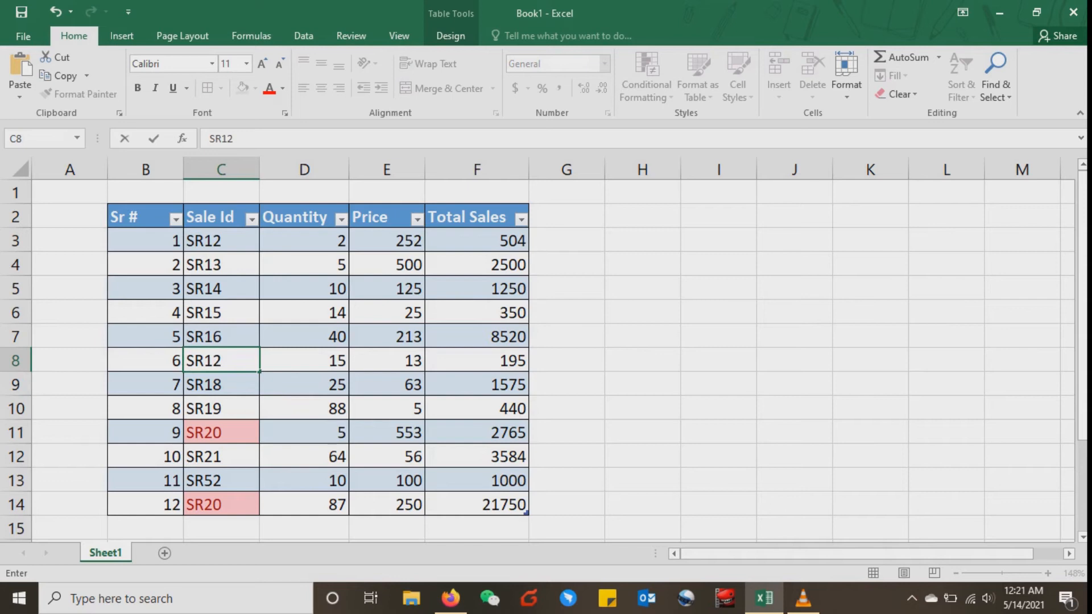
key(Return)
key(Up)
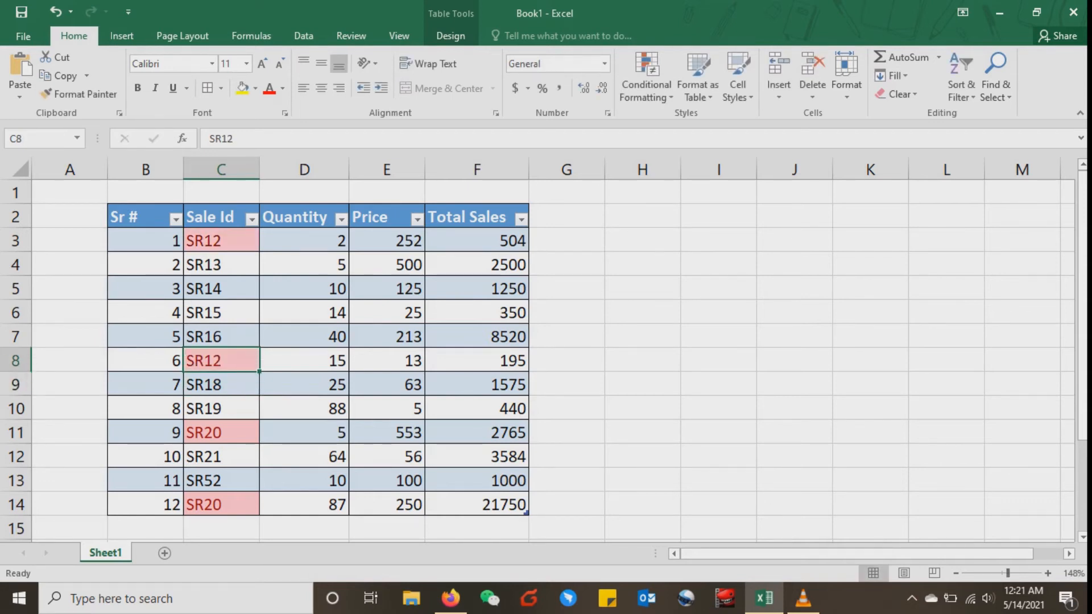
Undo the last two Sale Id edits, in cells C8 and C14.
key(ctrl+z)
key(ctrl+z)
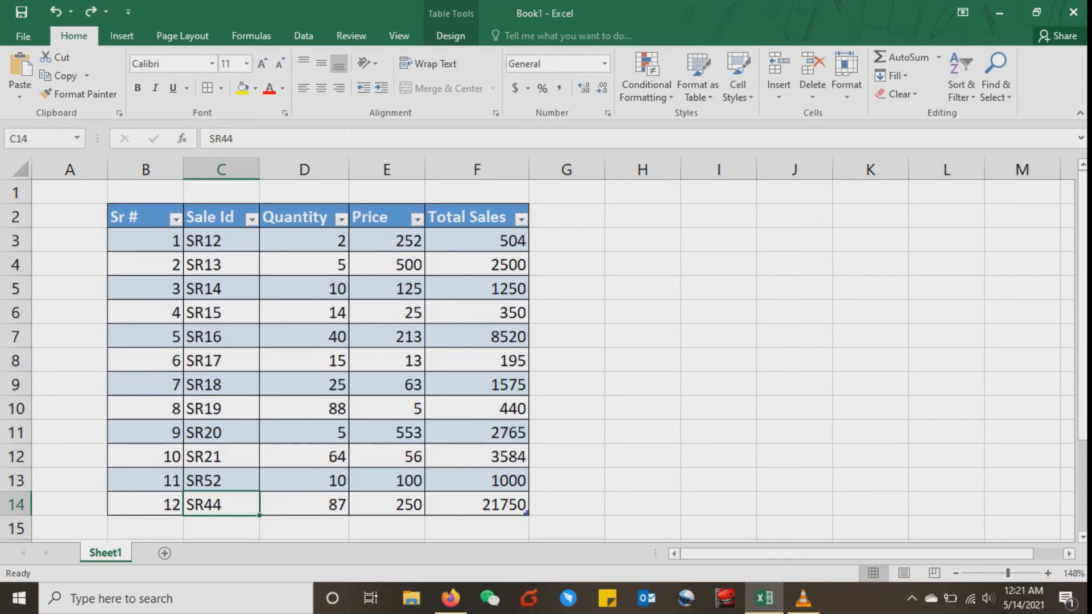
Select the Total Sales cells F3:F14 and clear the conditional formatting rules from the whole table.
click(476, 241)
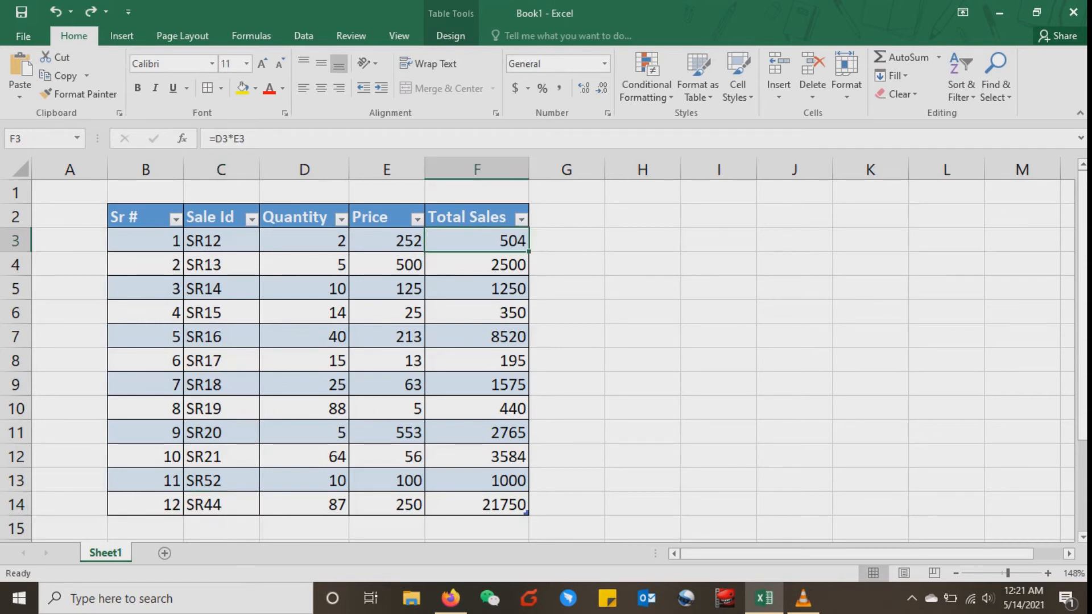
drag(476, 240, 526, 505)
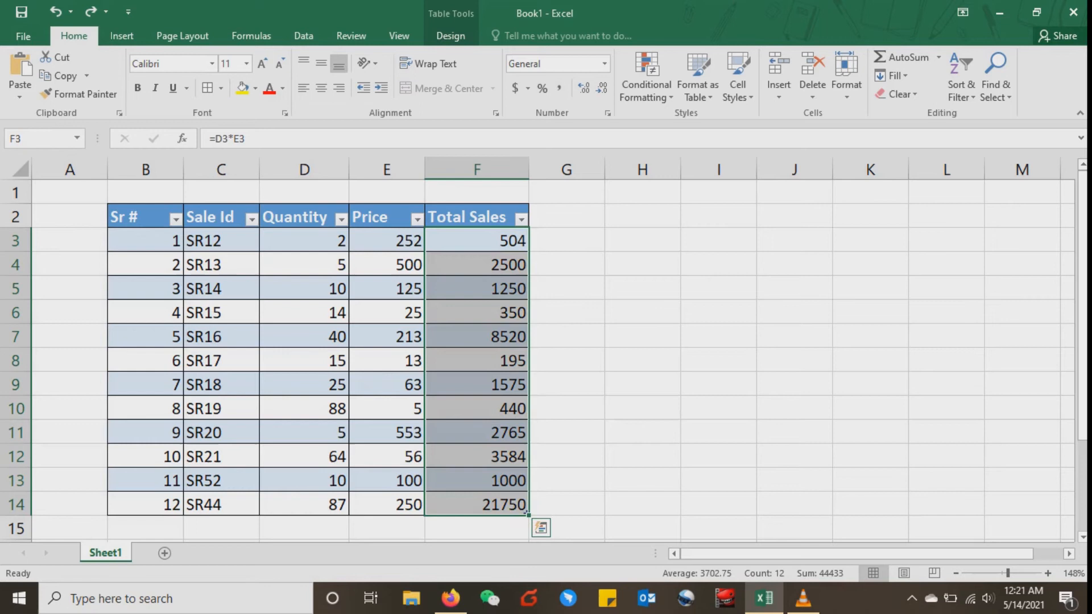
click(646, 85)
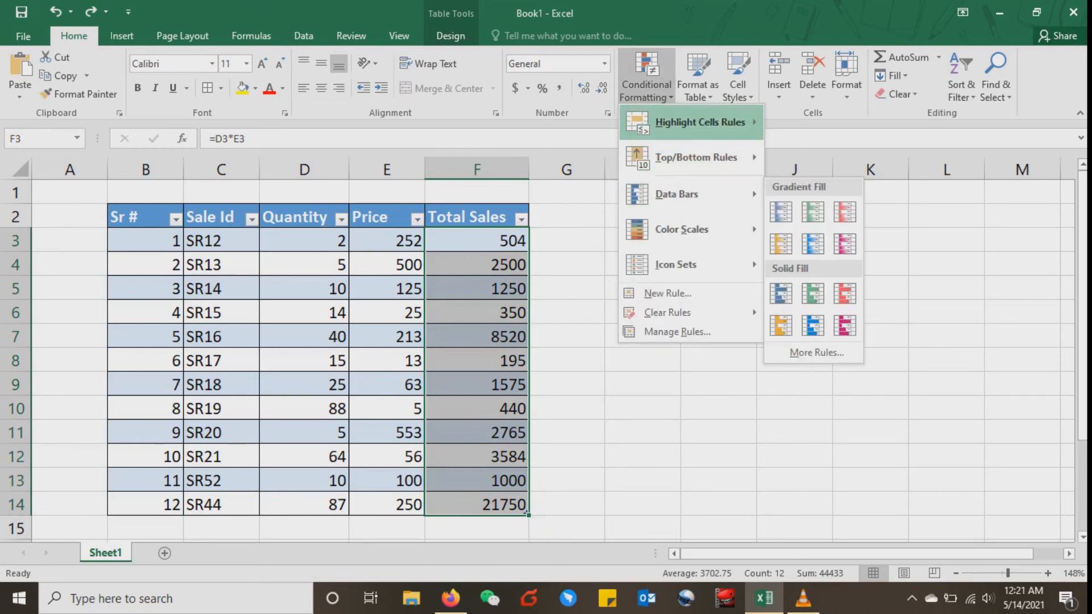
mouse_move(668, 312)
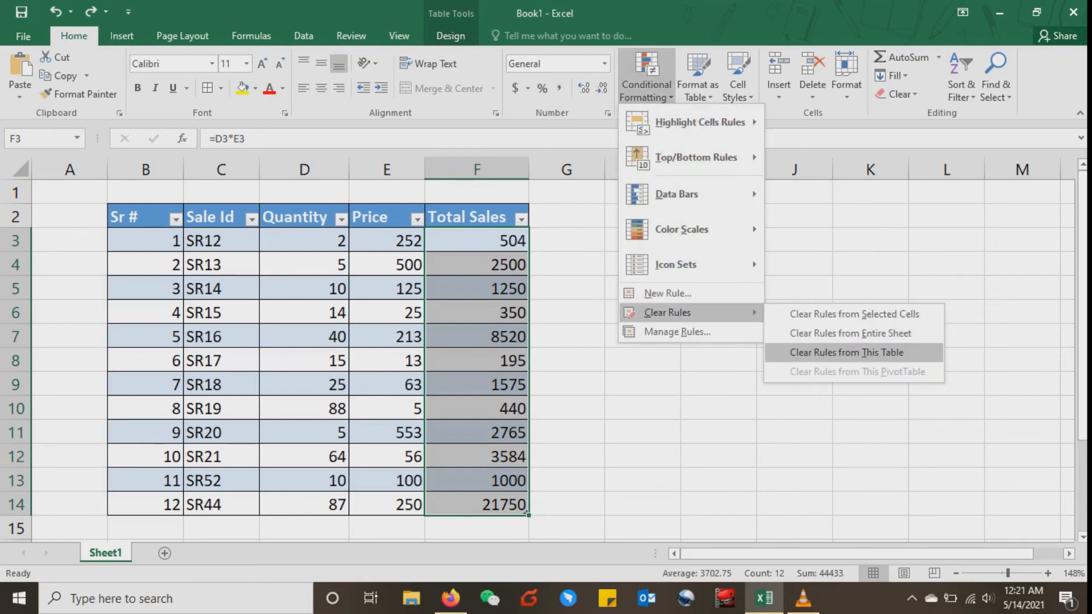
click(846, 352)
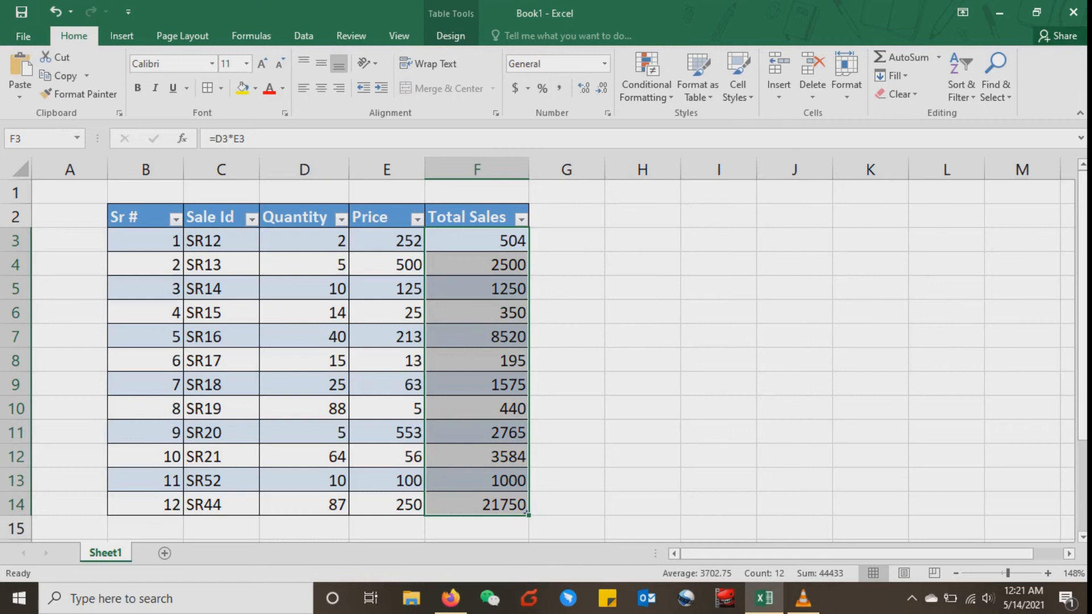
click(646, 85)
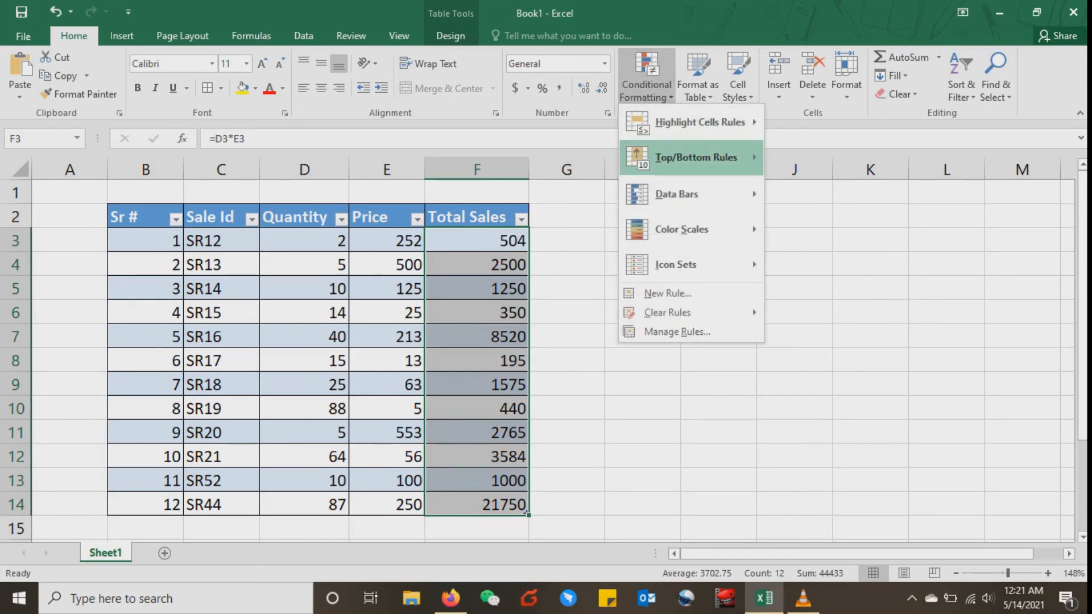
mouse_move(696, 157)
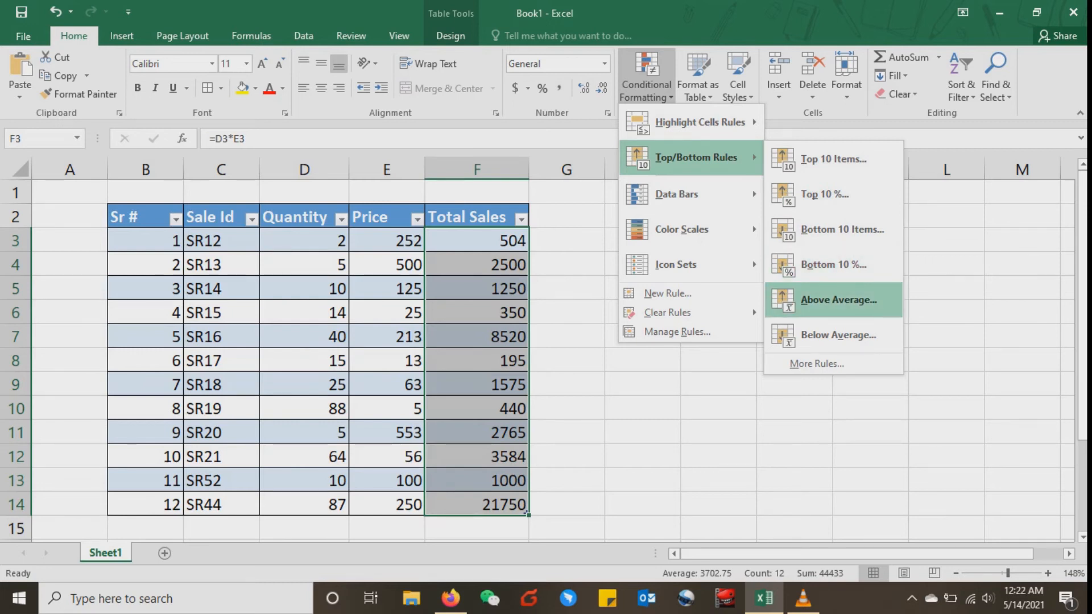
click(838, 300)
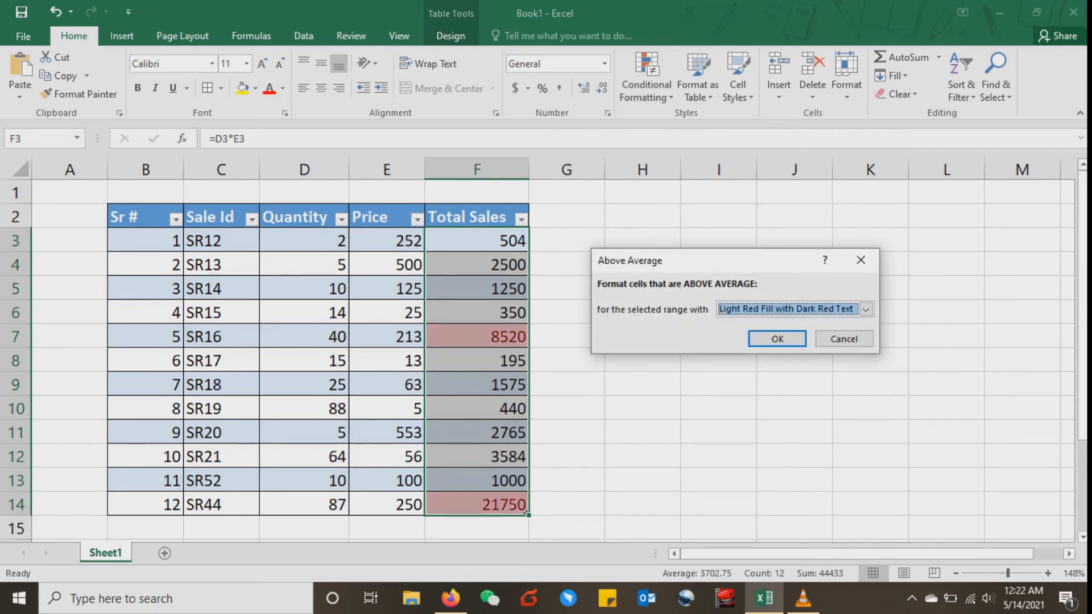
click(843, 339)
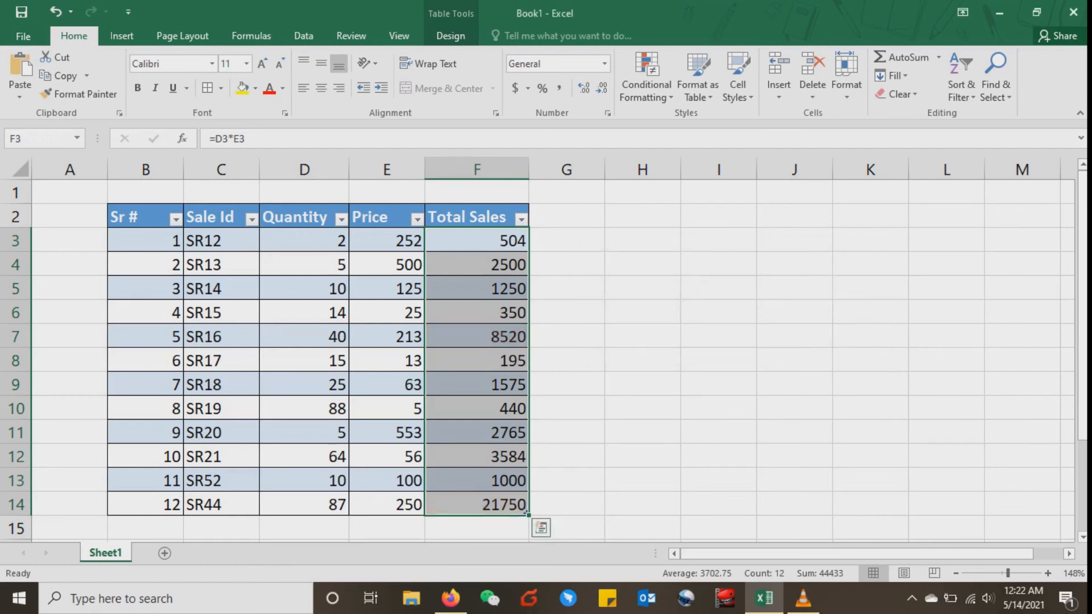
Set the Price in the table's last row, cell E14, to 24.
click(387, 505)
text(24)
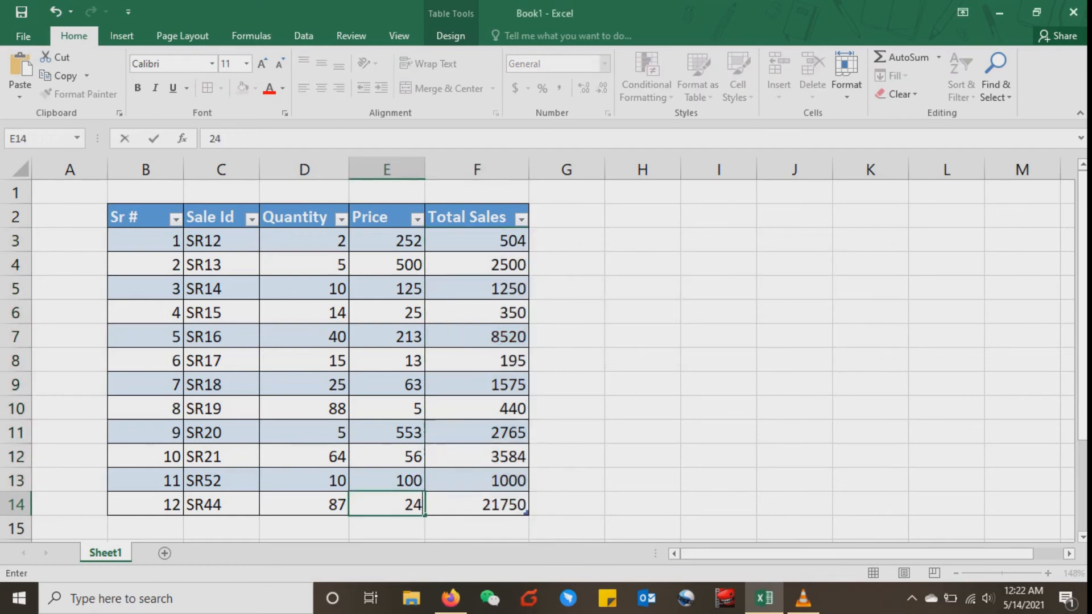
key(Return)
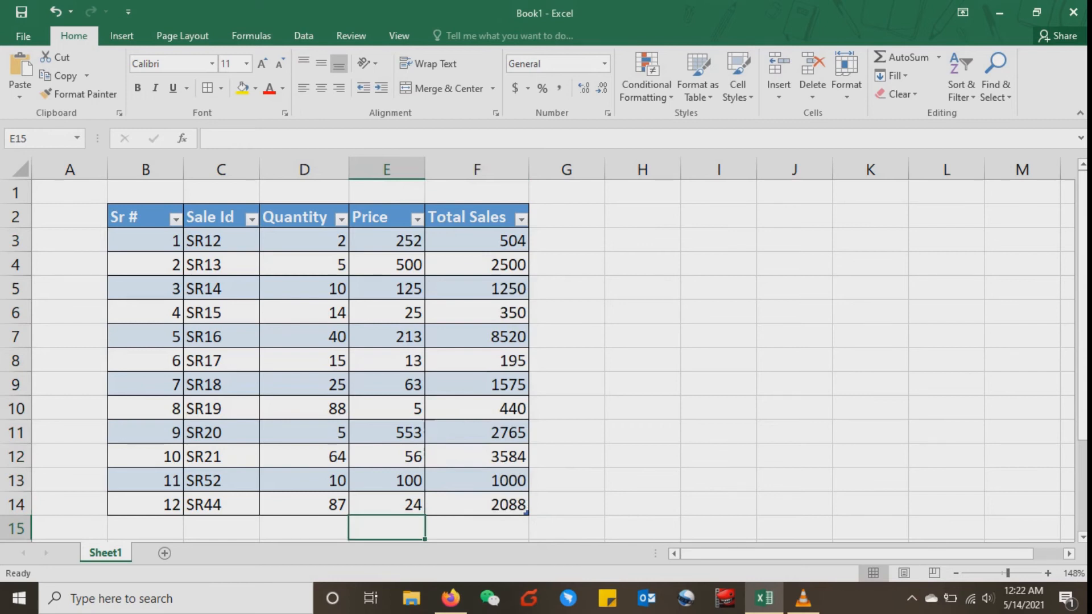
Apply an Above Average rule with Light Red Fill with Dark Red Text to the Total Sales cells F3:F14.
drag(476, 241, 477, 504)
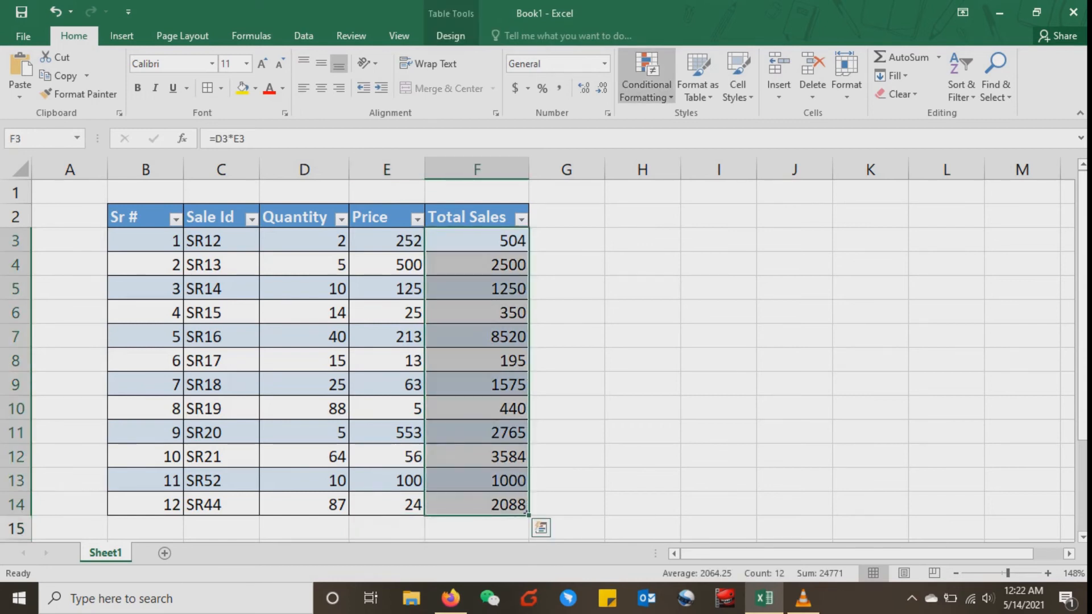
click(645, 85)
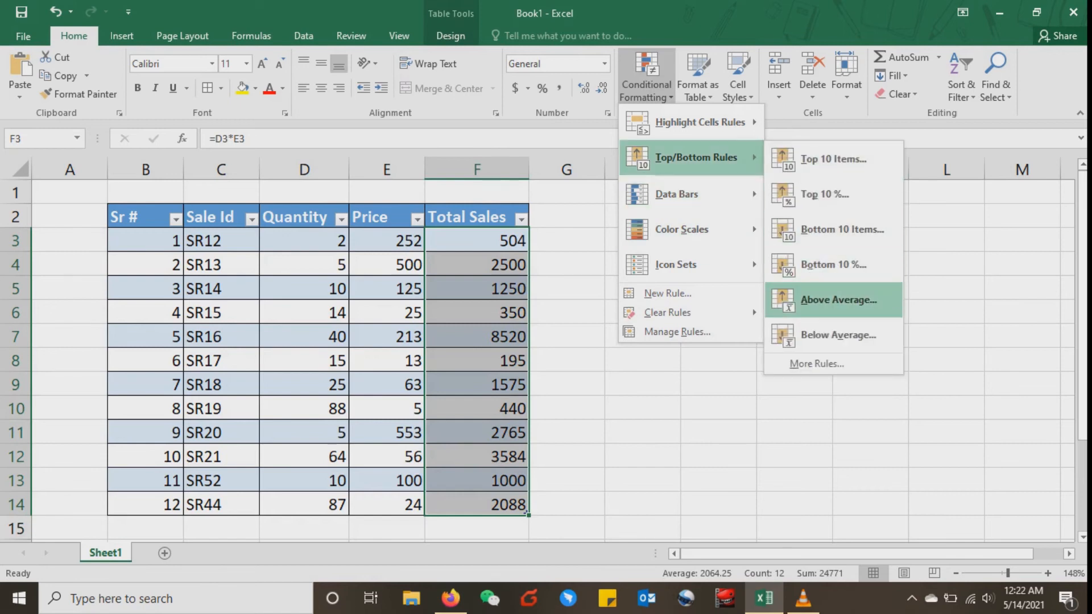
click(838, 300)
key(Return)
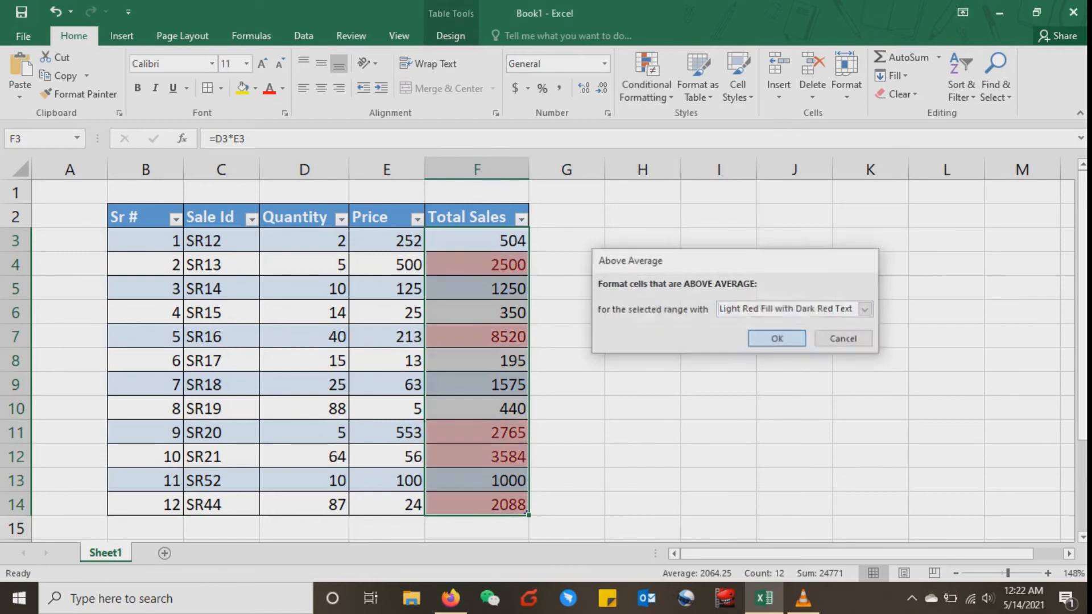
Set the Price of sale SR19 in cell E10 to 500.
click(387, 408)
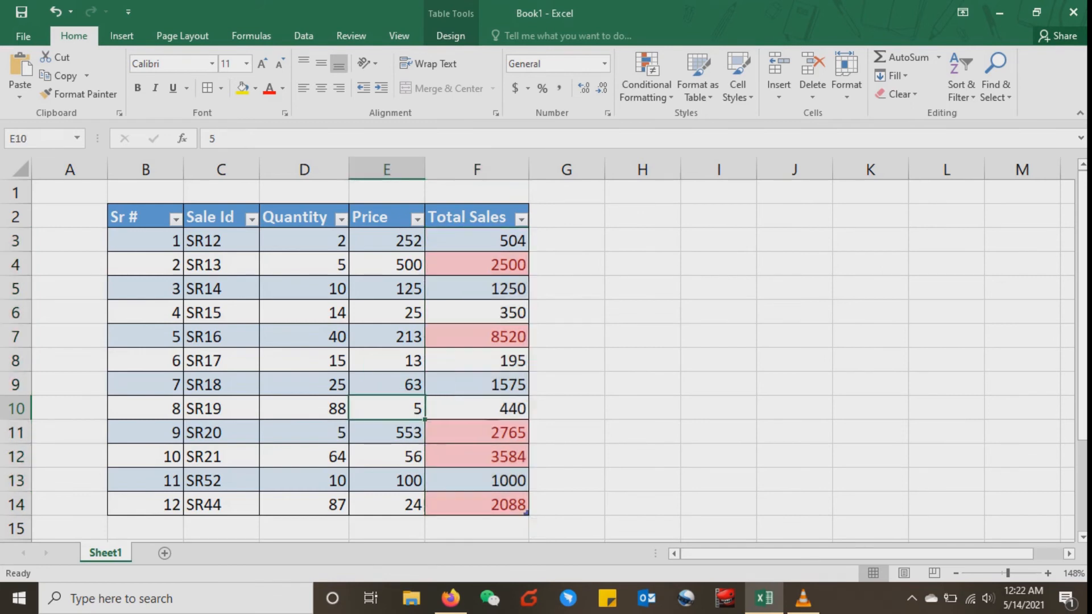
text(500)
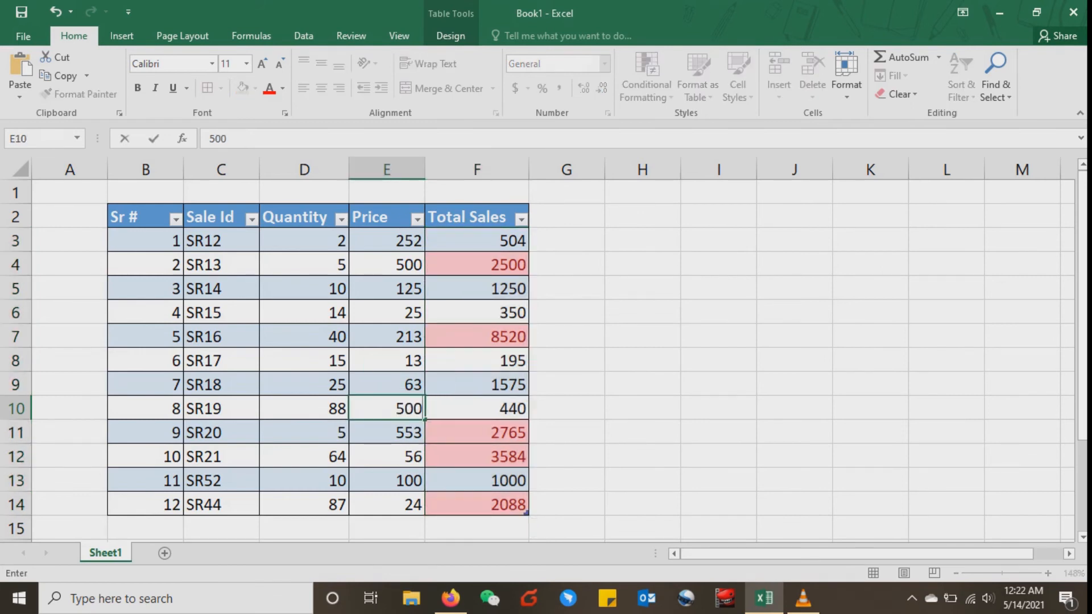
key(Return)
Set the Price of sale SR19 in cell E10 to 50.
click(387, 408)
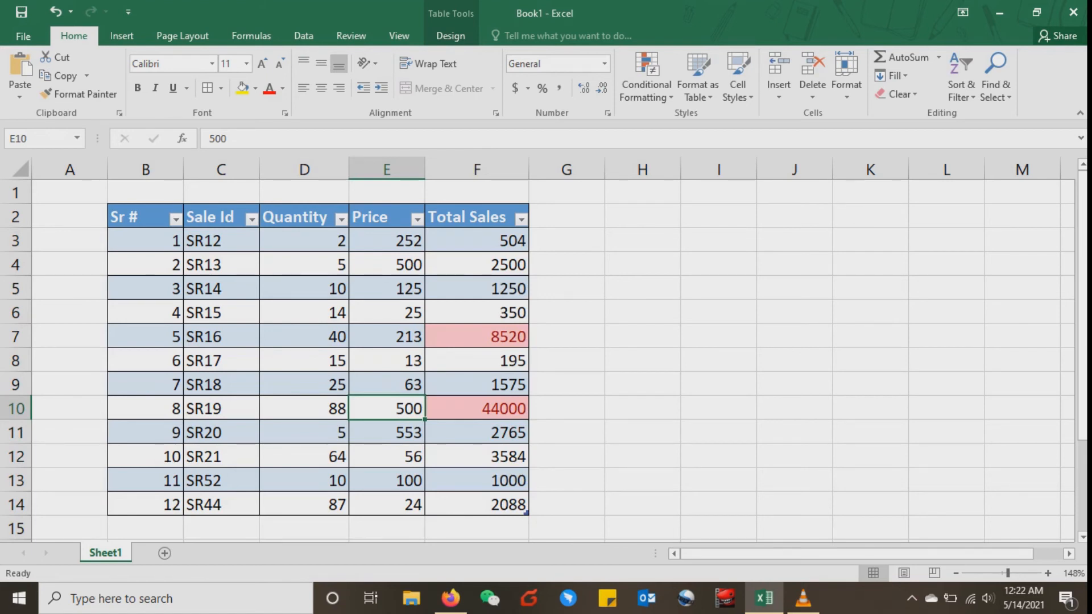
text(50)
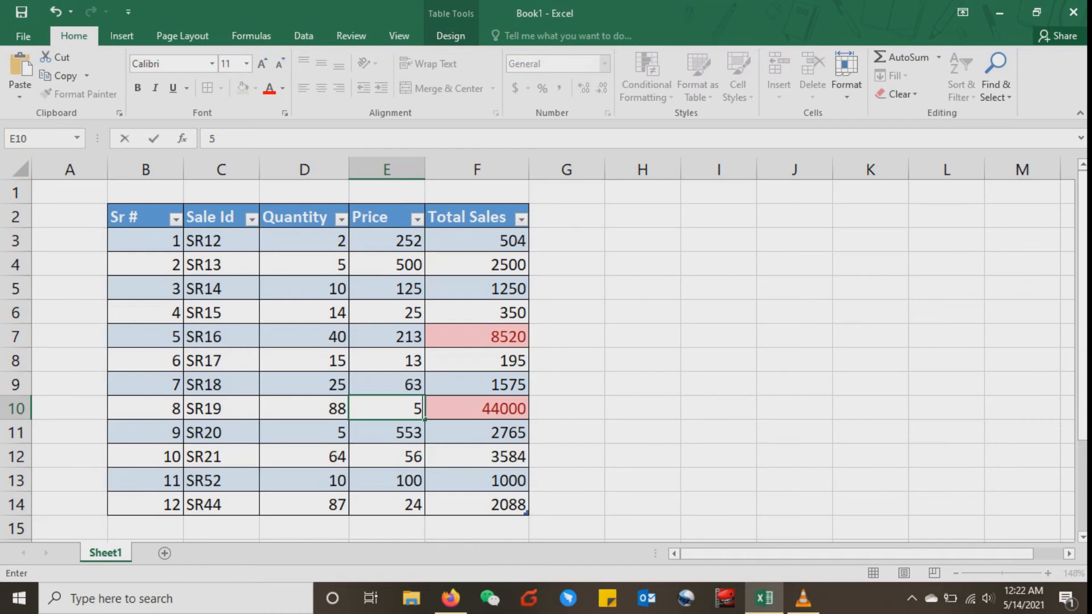
key(Return)
Set the Price of sale SR19 in cell E10 to 74.
key(Up)
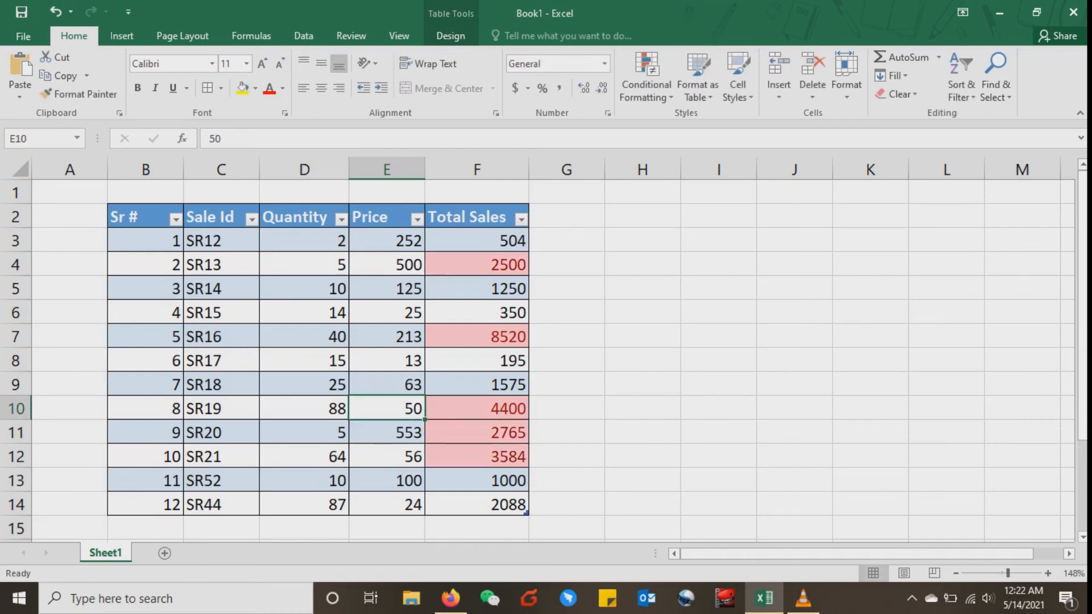
text(74)
key(Return)
Try a Price of 87555 for sale SR19 in cell E10 and undo that entry.
key(Up)
text(87555)
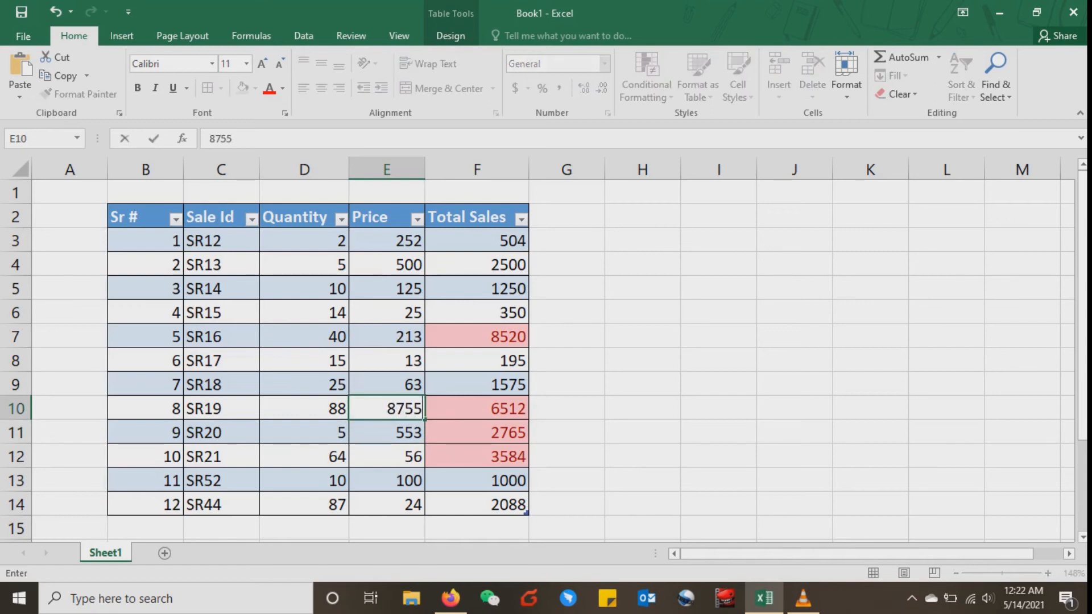
key(Return)
key(Up)
key(ctrl+z)
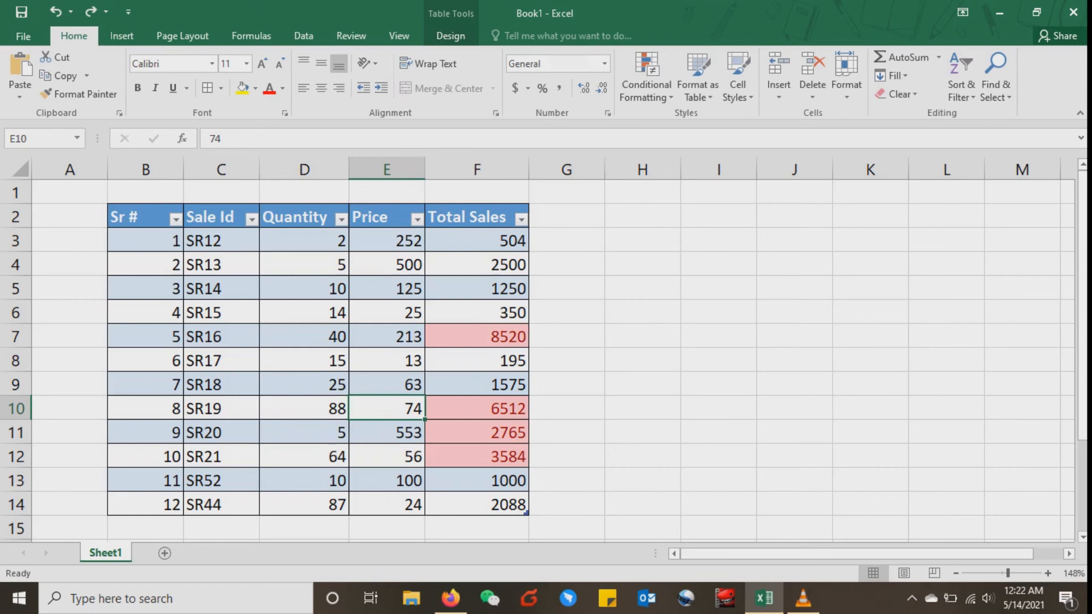
Clear the Above Average rule on Total Sales by removing all conditional formatting rules from the table.
drag(476, 241, 477, 505)
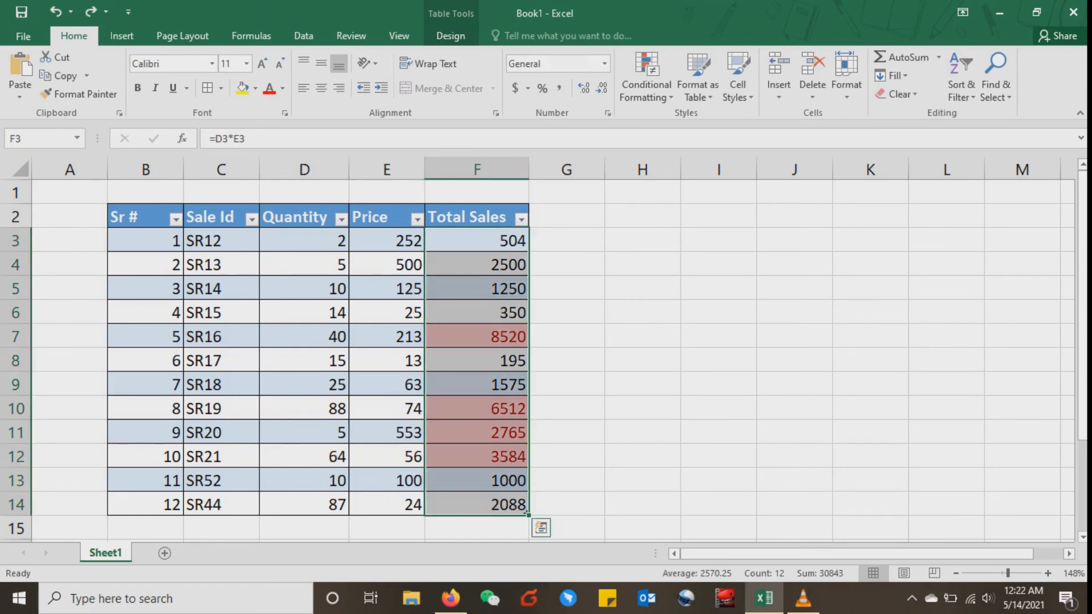
click(646, 77)
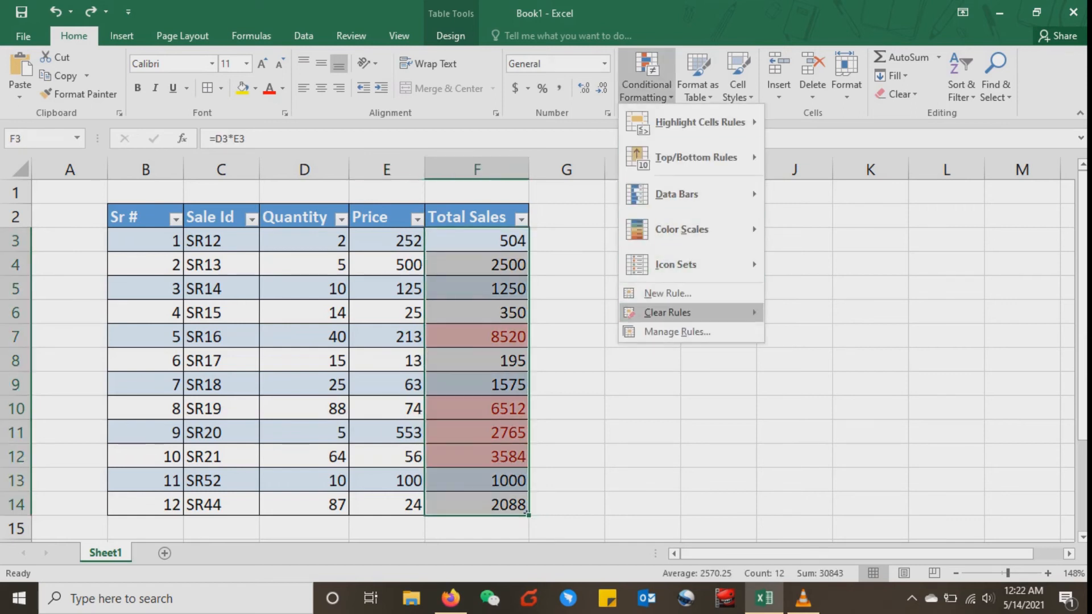
mouse_move(667, 313)
click(846, 352)
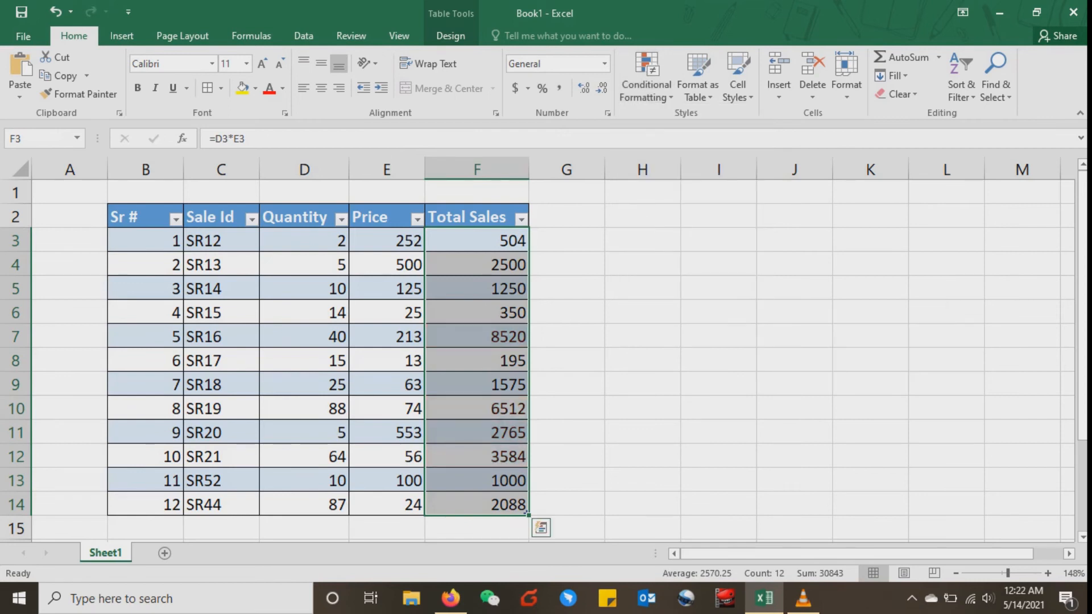
Apply red gradient-fill data bars to the Total Sales cells F3:F14.
click(645, 77)
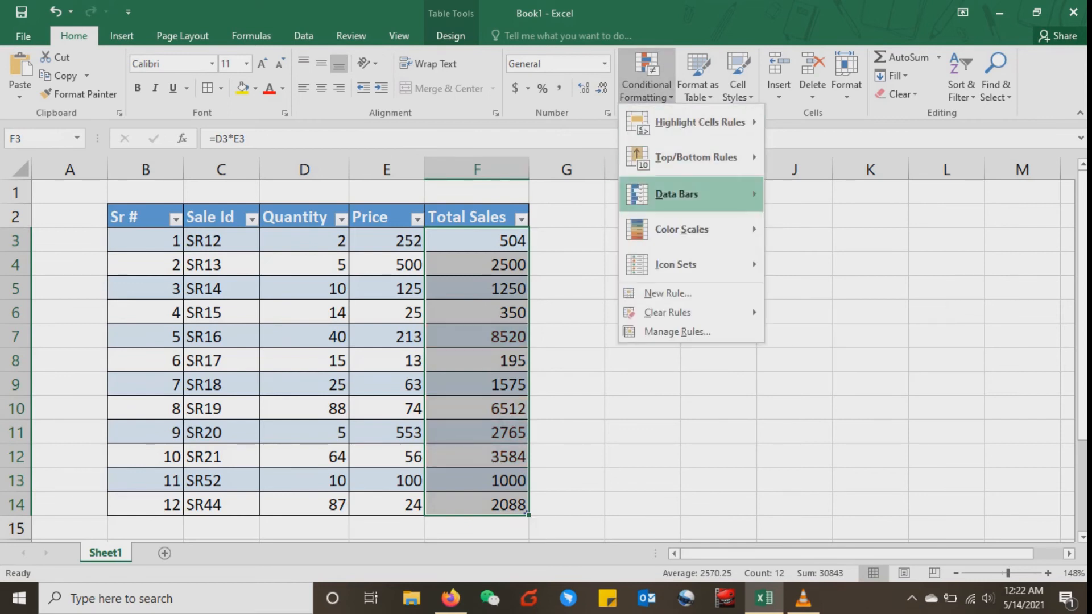
mouse_move(677, 194)
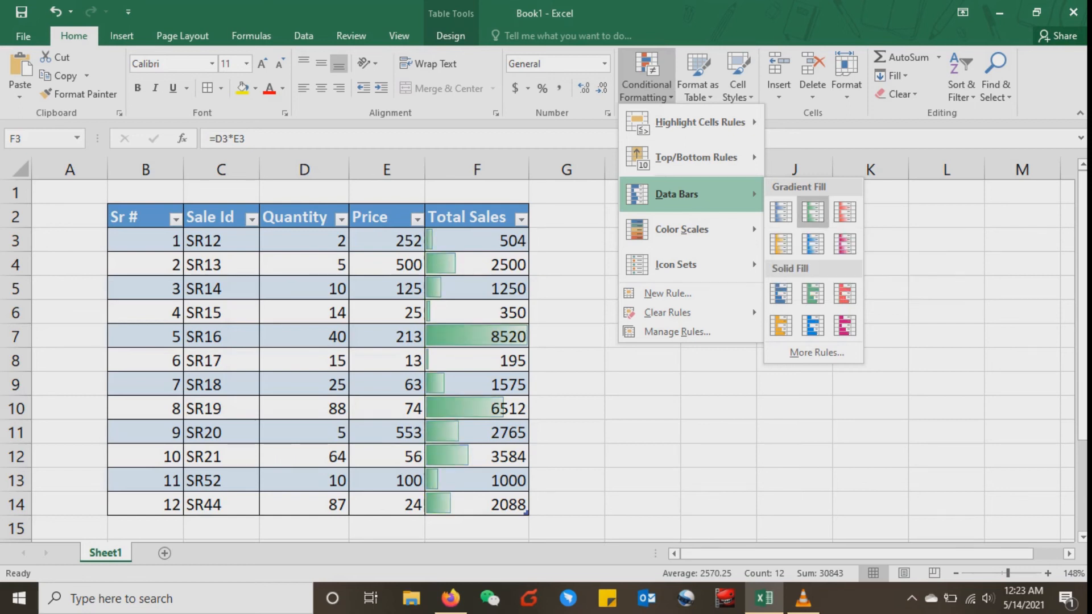
click(844, 212)
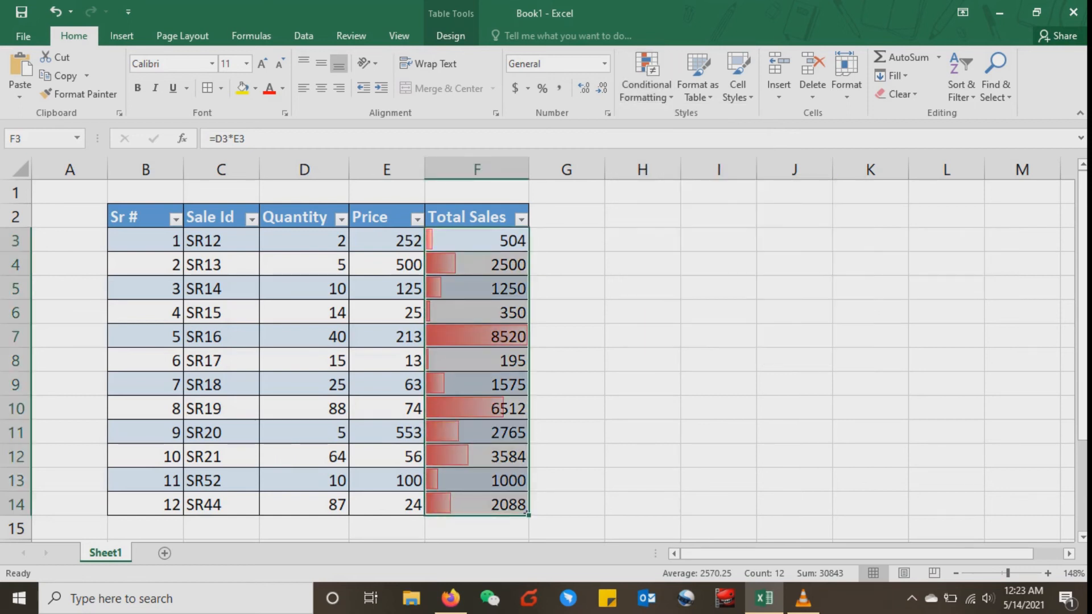
Set the Price of sale SR16 in cell E7 to 21 and select its Total Sales cell F7.
click(387, 336)
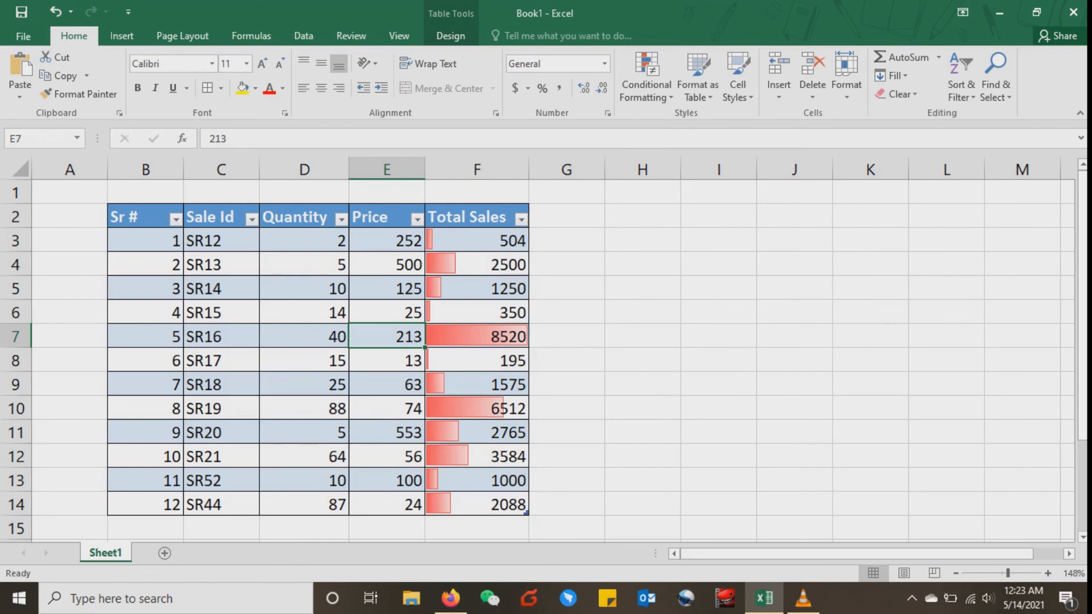
text(21)
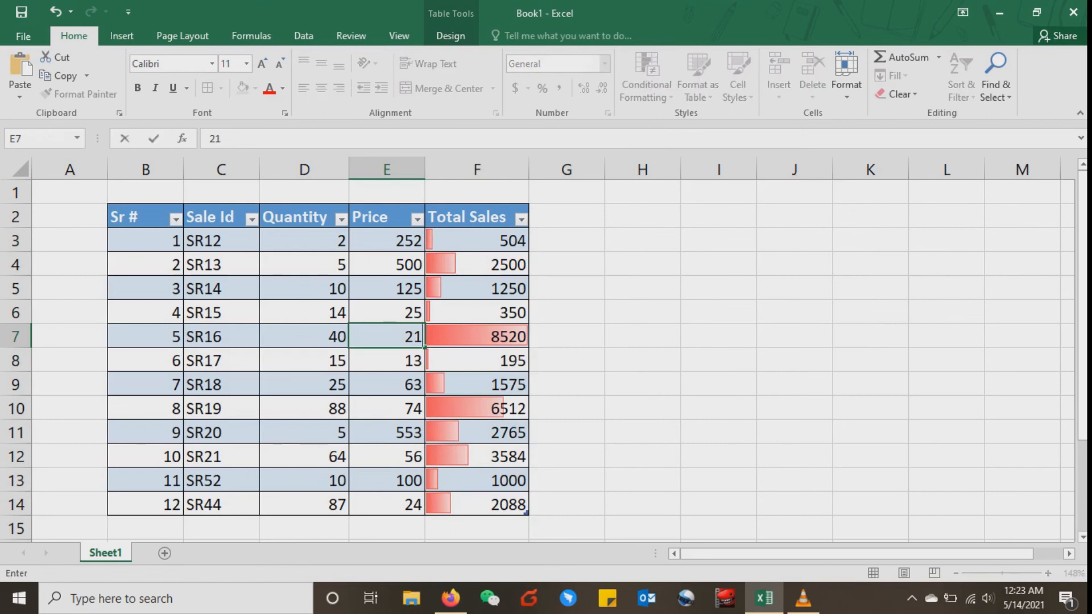
key(Return)
key(Up)
key(Right)
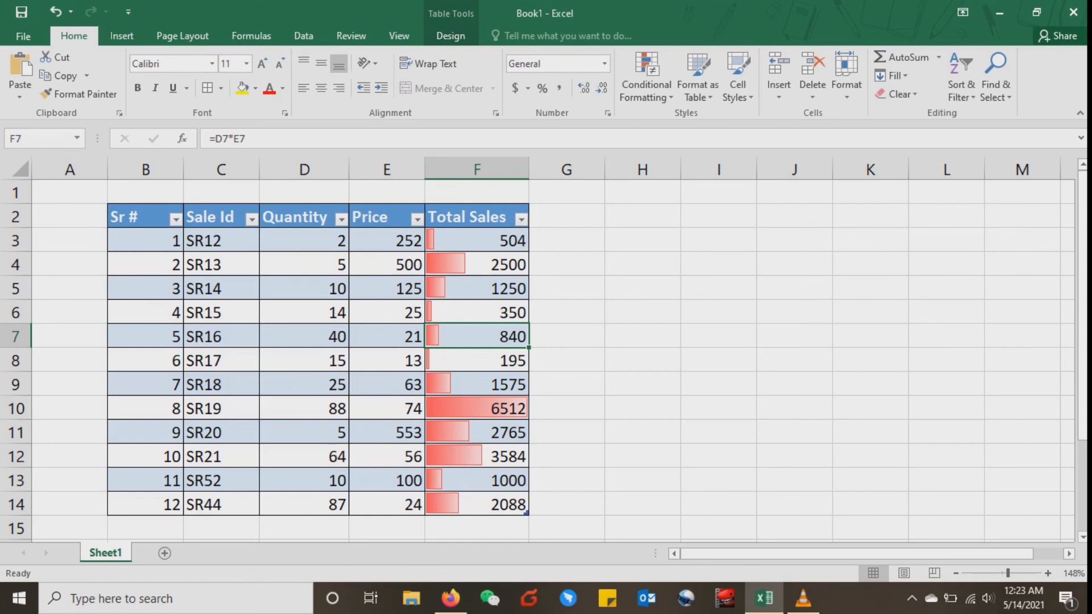
Remove the red data bars from Total Sales by clearing all conditional formatting rules from the table.
drag(477, 240, 477, 504)
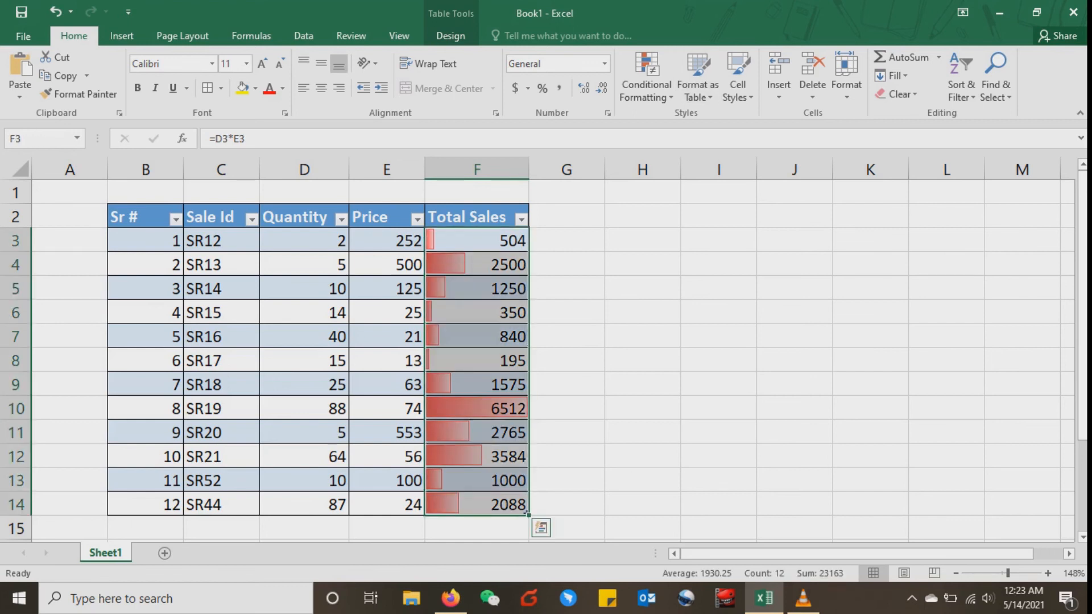
click(647, 80)
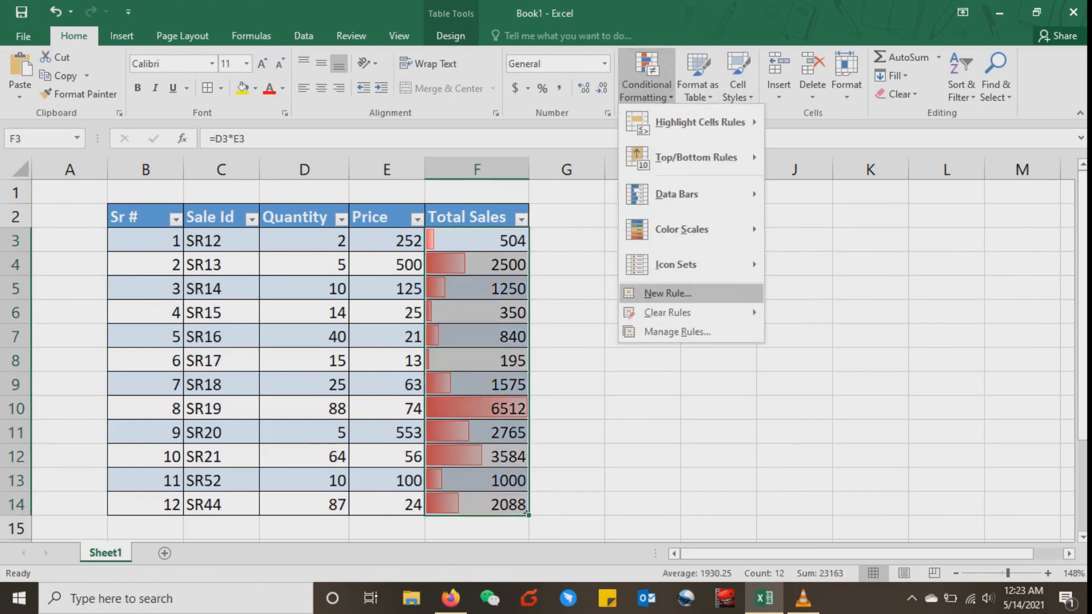
mouse_move(682, 312)
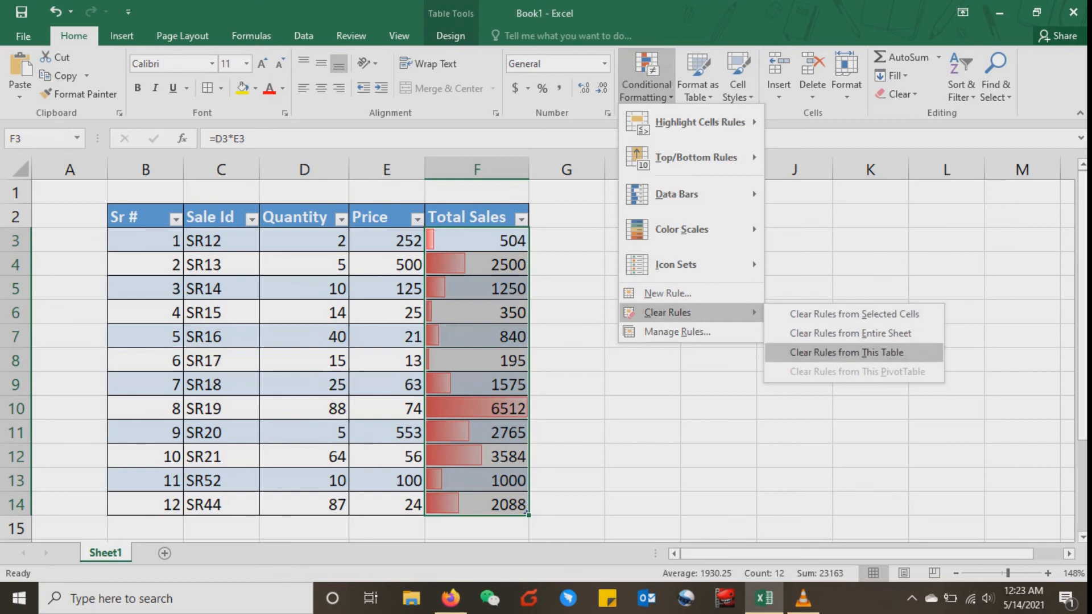
click(846, 352)
Apply blue gradient-fill data bars to the Total Sales cells F3:F14 and deselect the range.
click(646, 80)
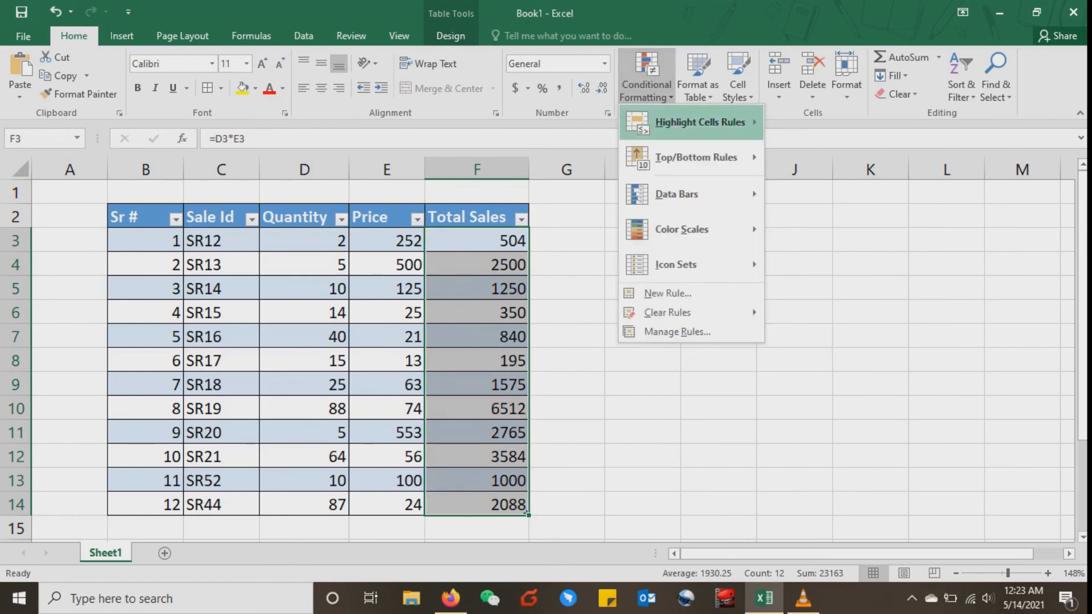
mouse_move(683, 229)
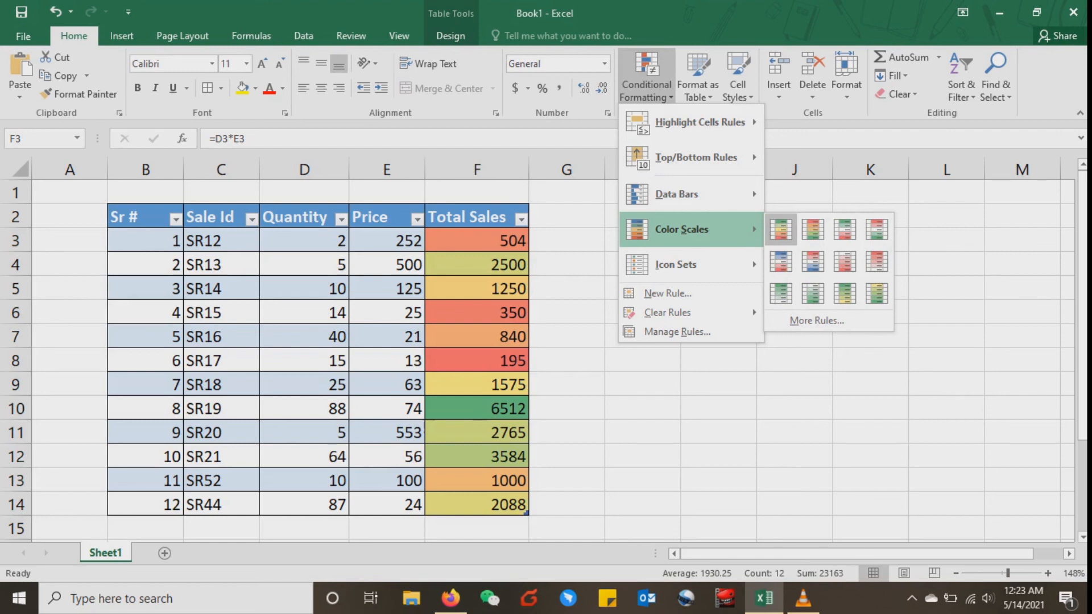
mouse_move(696, 157)
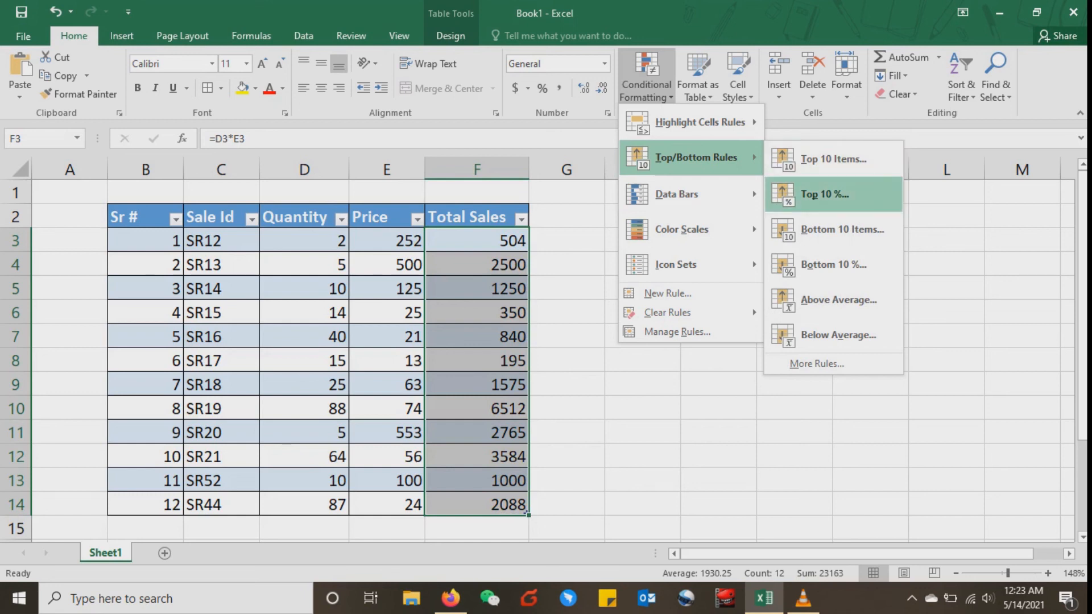
mouse_move(699, 122)
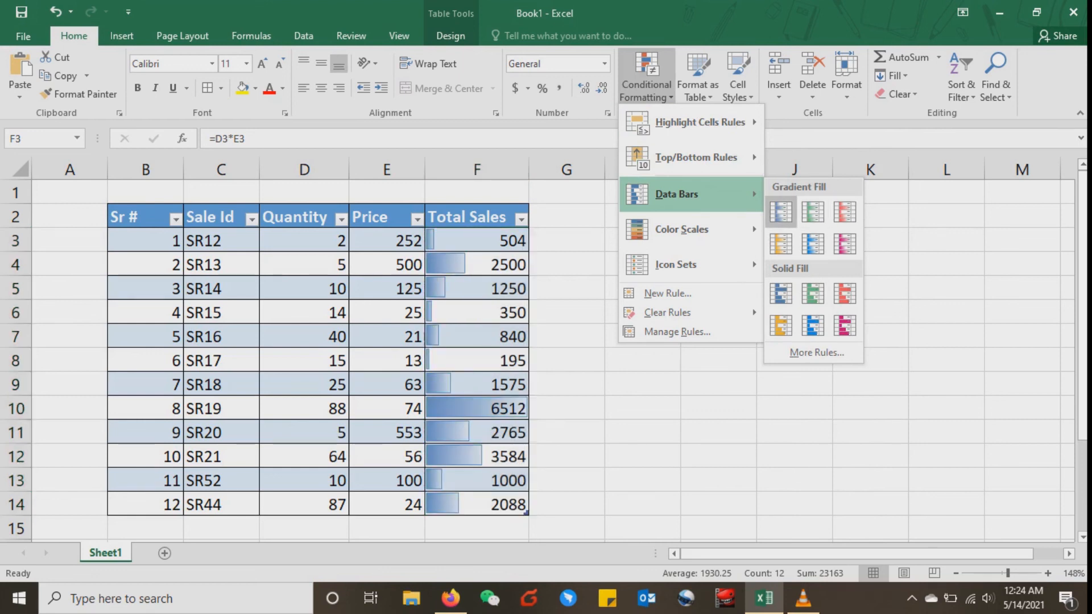
click(780, 211)
click(566, 336)
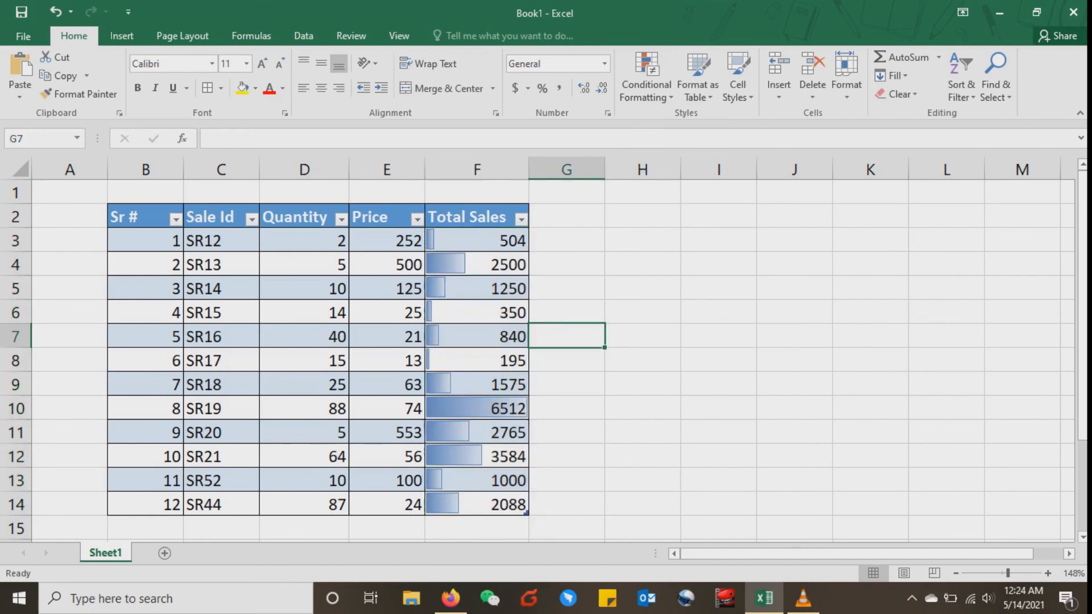
Select the Price of sale SR19 in cell E10.
click(387, 407)
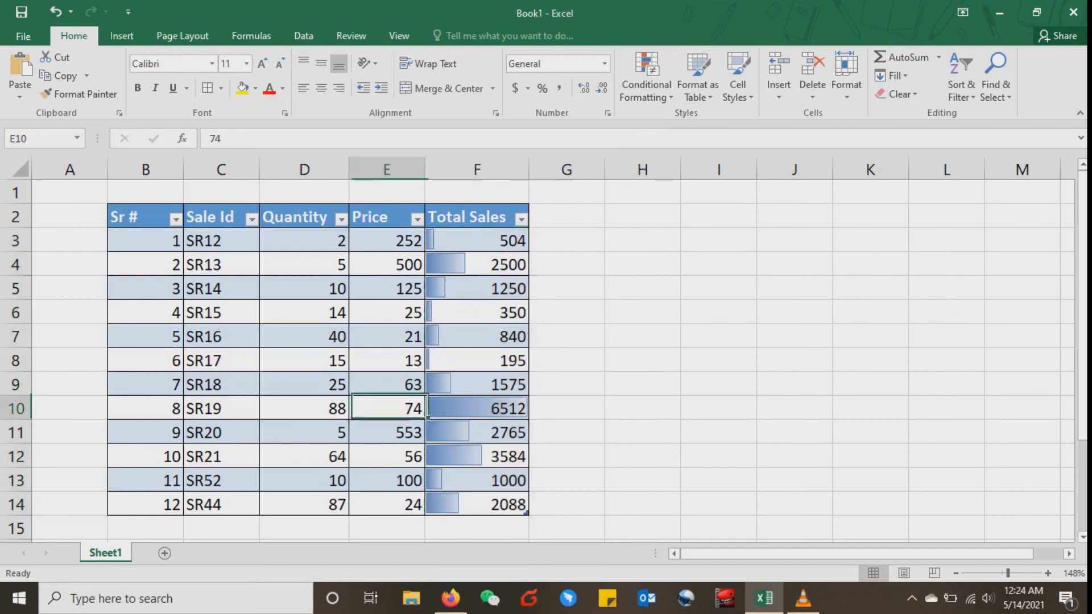